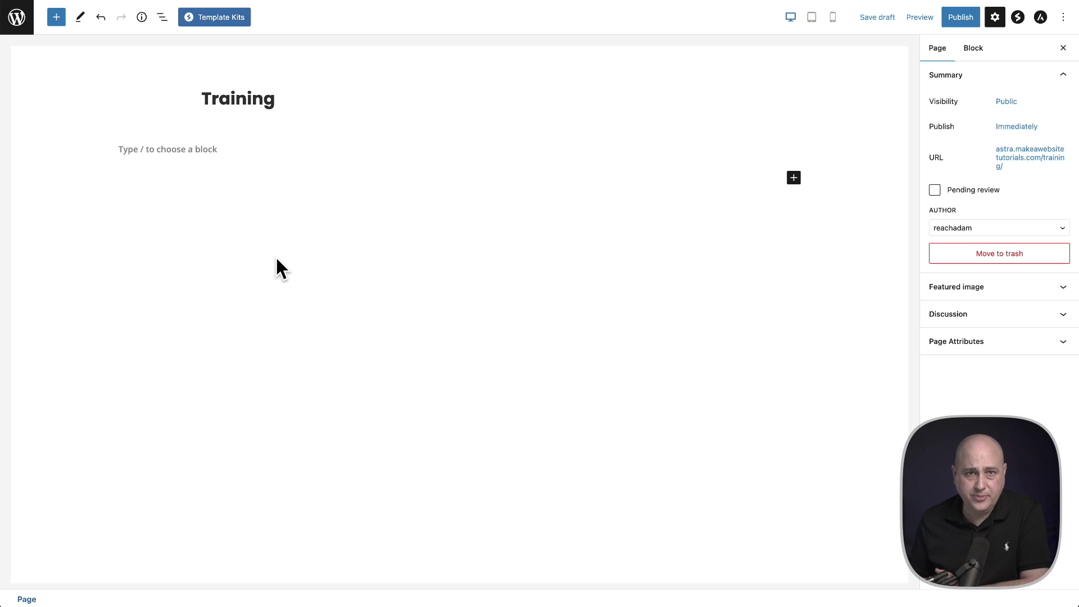
Step: Turn the empty paragraph into a Group block with /group
click(229, 152)
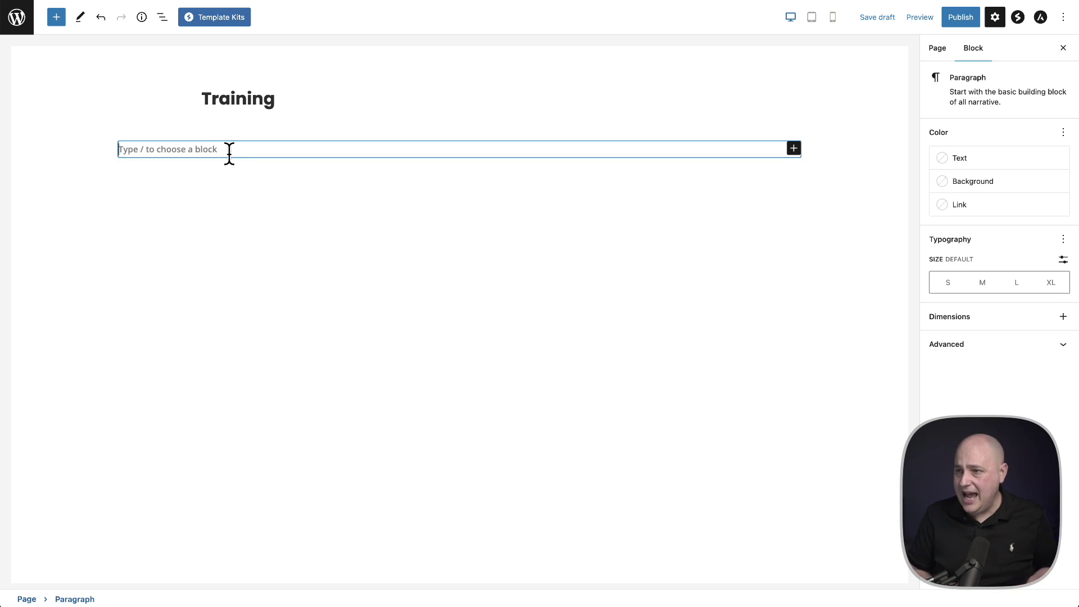
text(/)
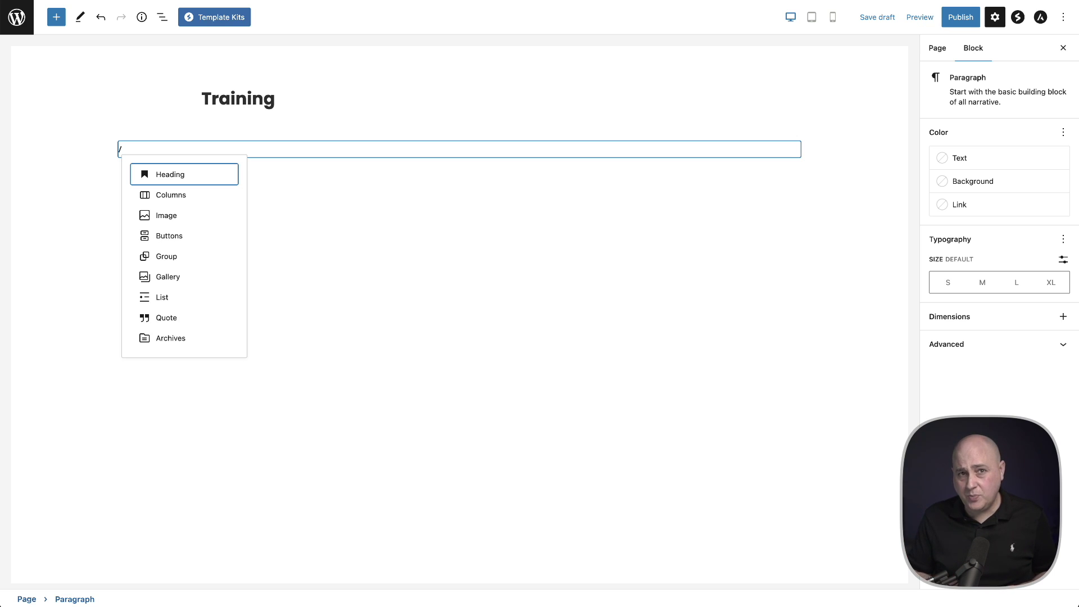
text(grou)
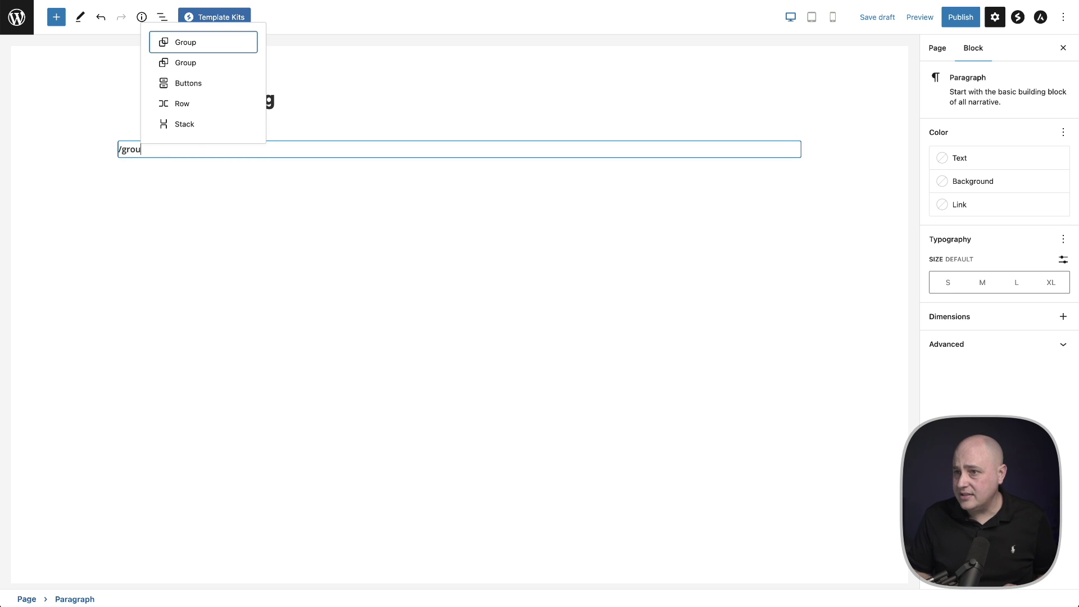
key(Return)
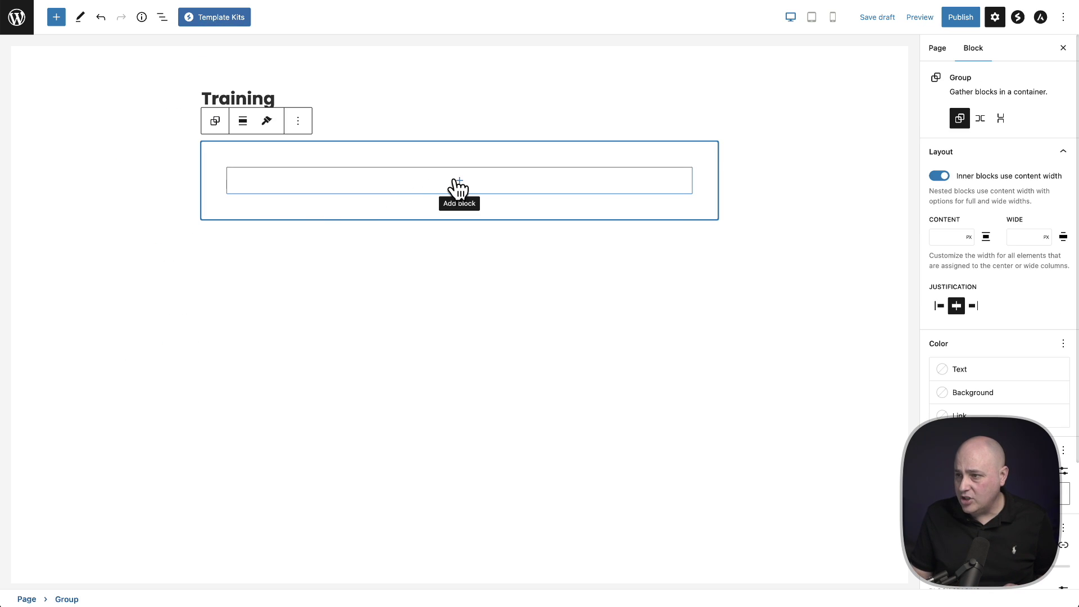
Step: Insert a Columns block inside the new group
click(459, 181)
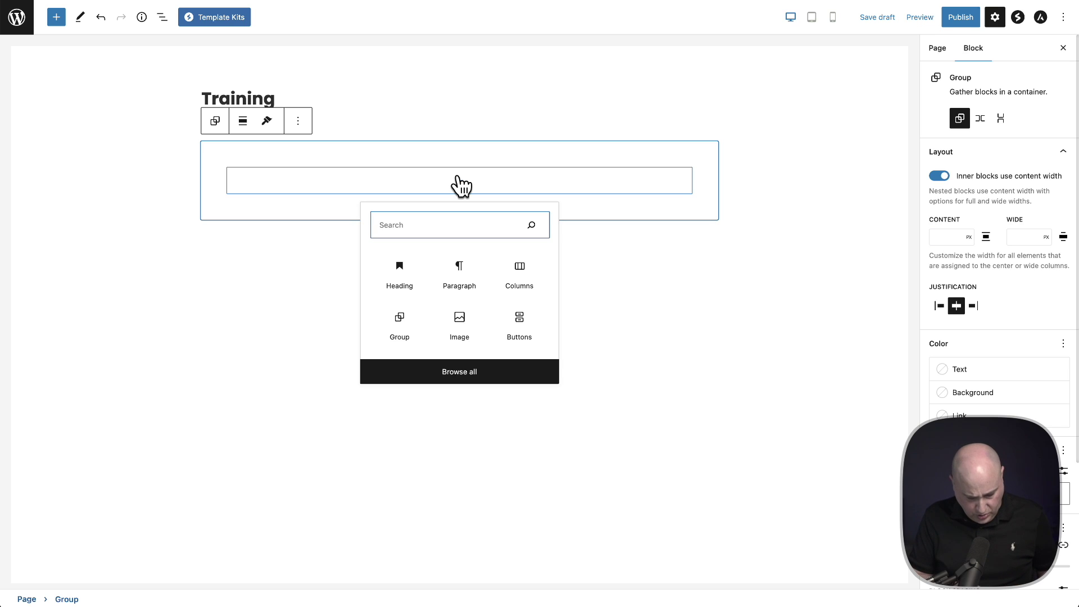
text(col)
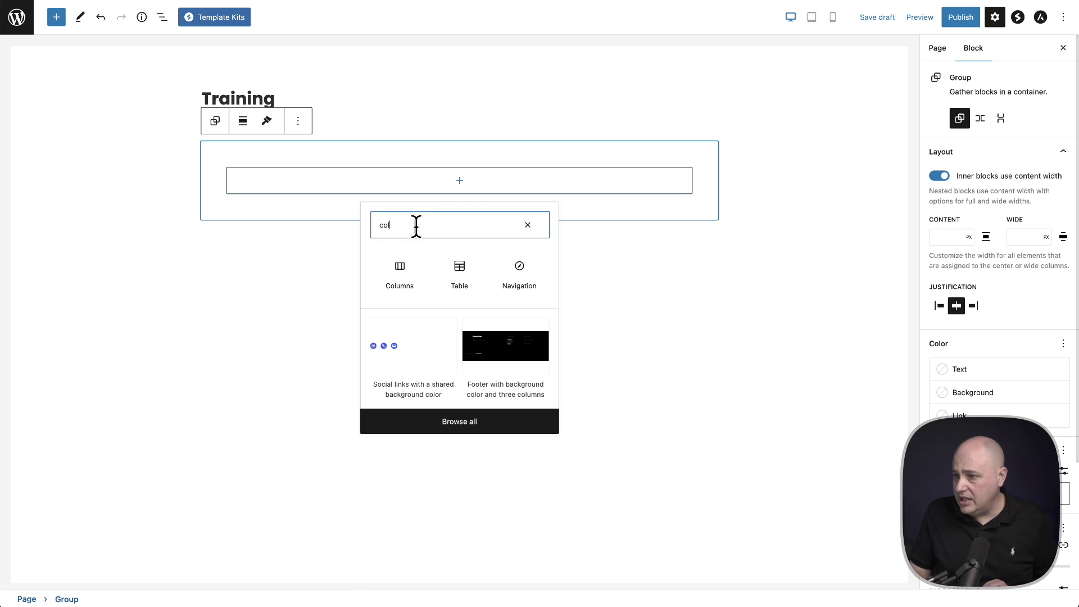
click(400, 278)
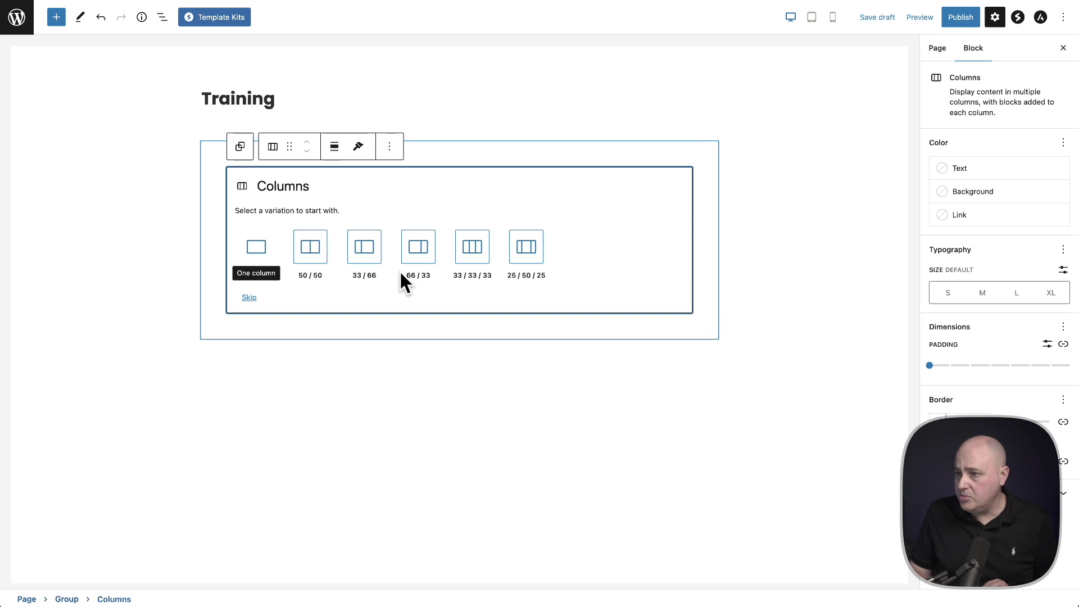
Step: Use the 50/50 column layout and add a Heading block to the left column
click(311, 248)
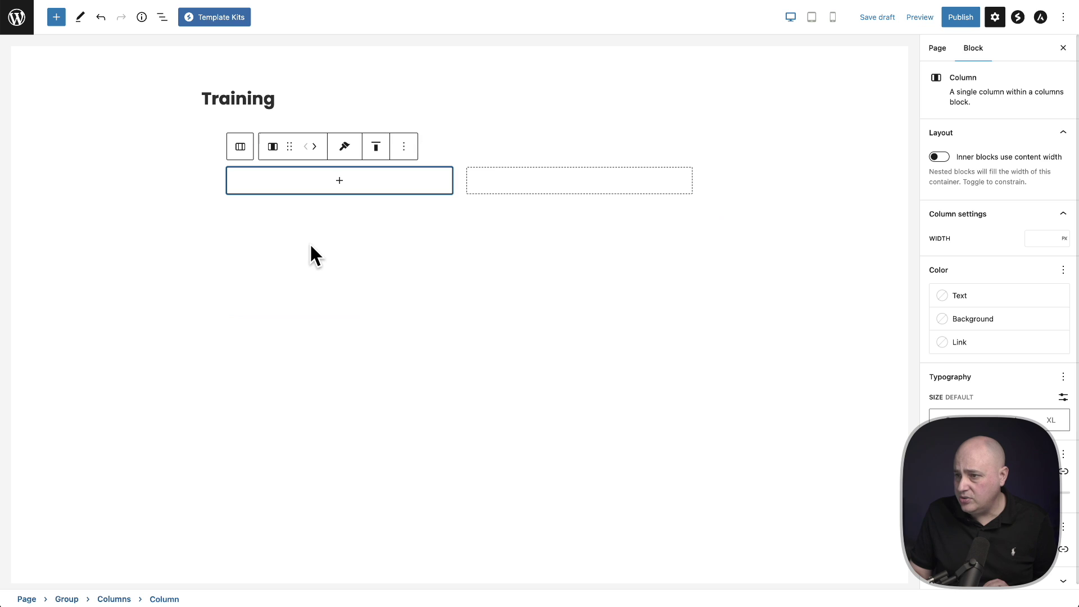
click(340, 181)
text(he)
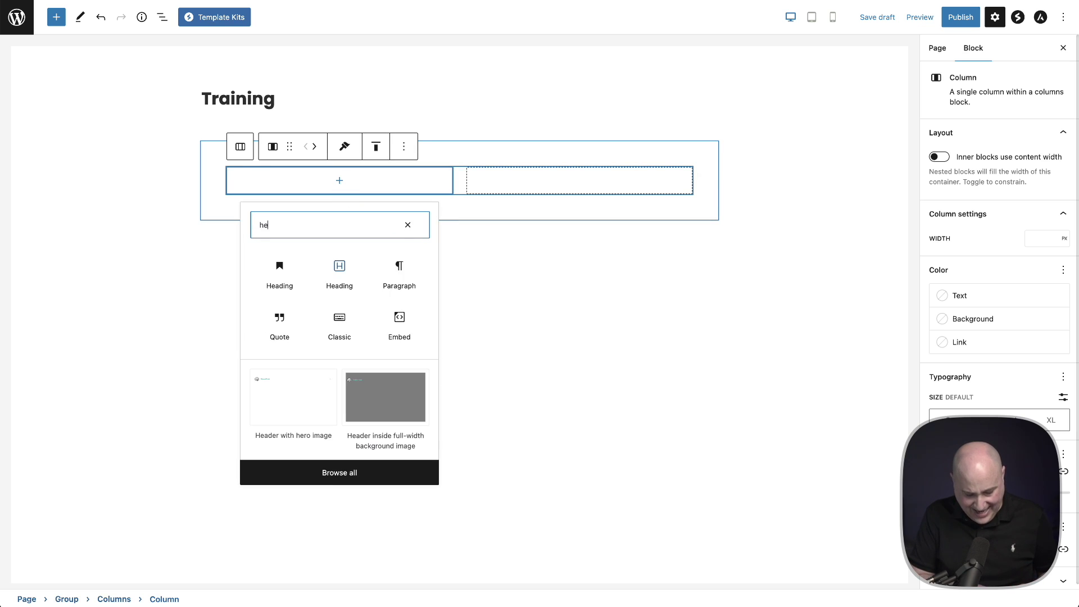
text(a)
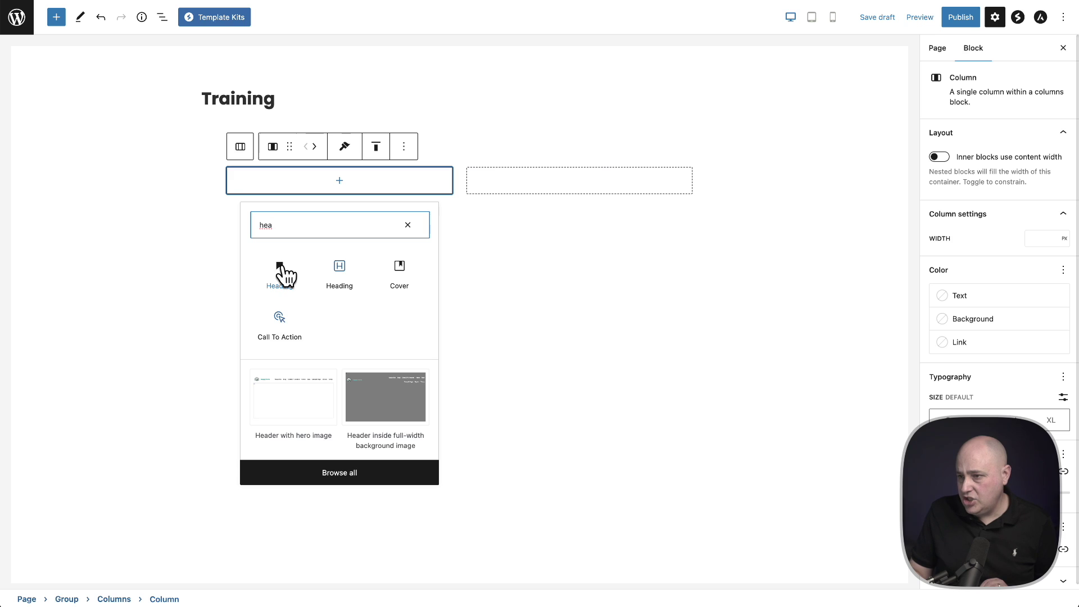
click(281, 269)
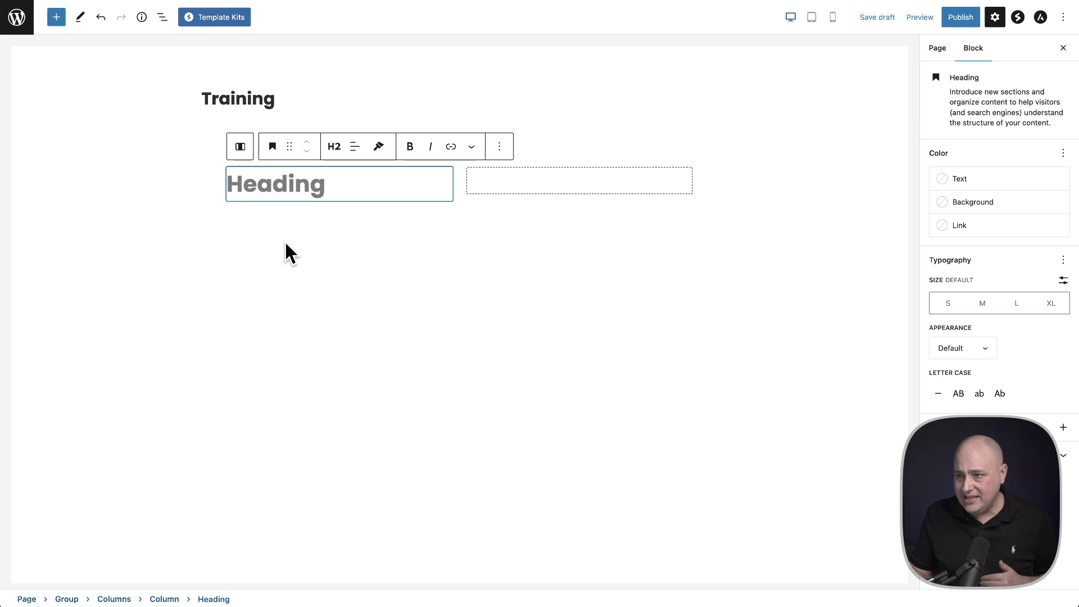
Step: Write 'This is a heading' with the paragraph 'This is a sub heading' below it
text(This is a heading)
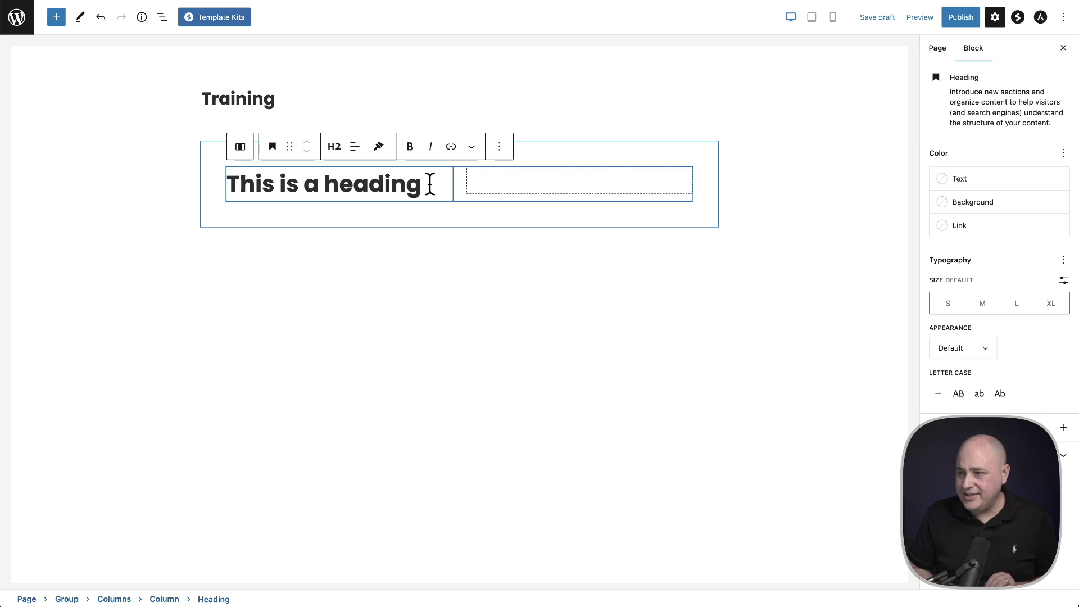
key(Return)
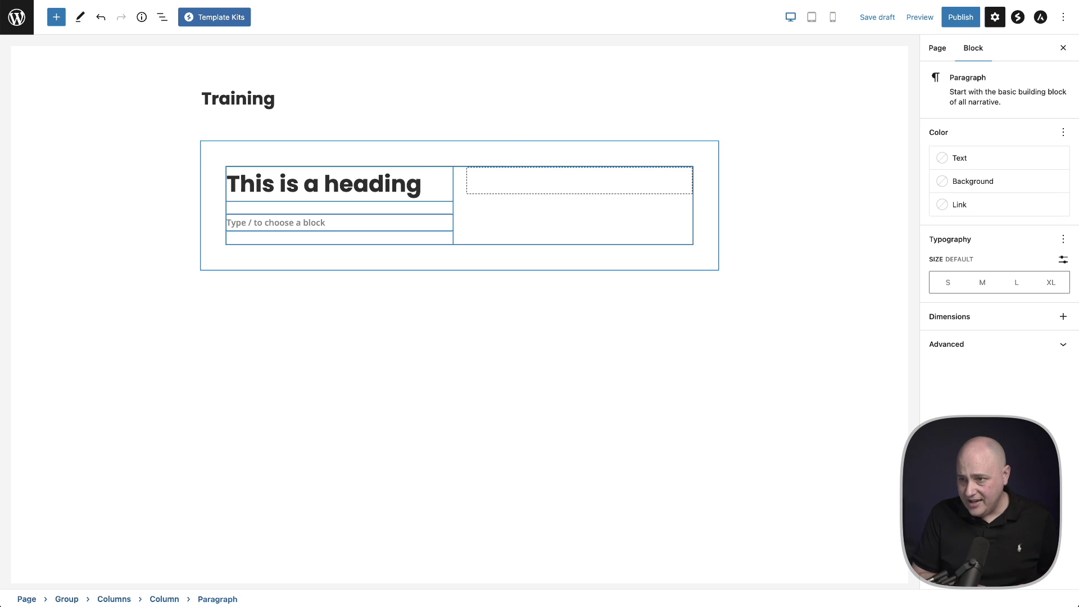
text(This is a sub heading.)
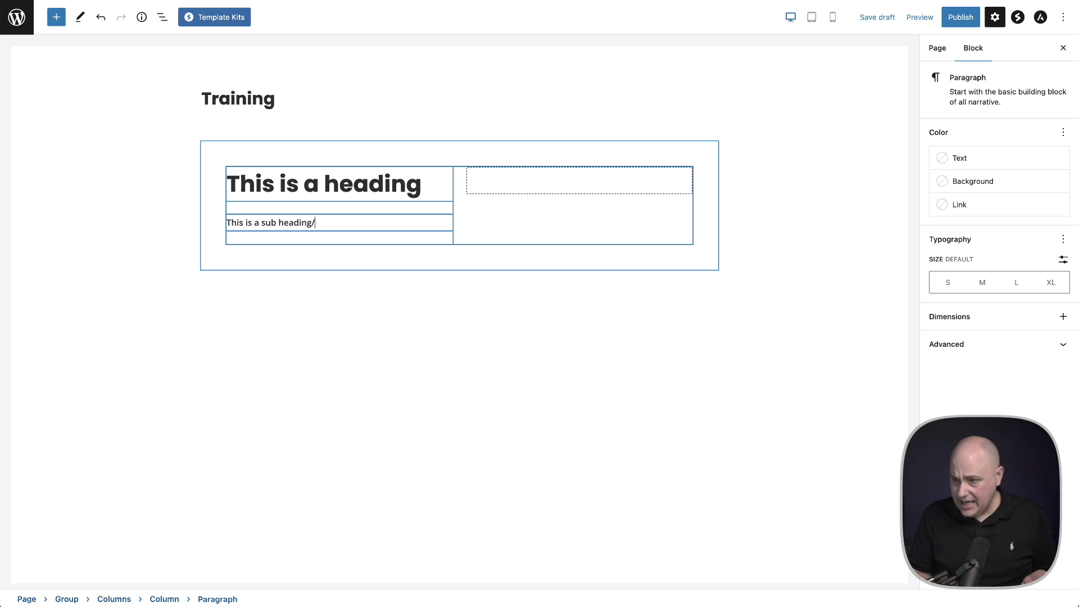
key(Return)
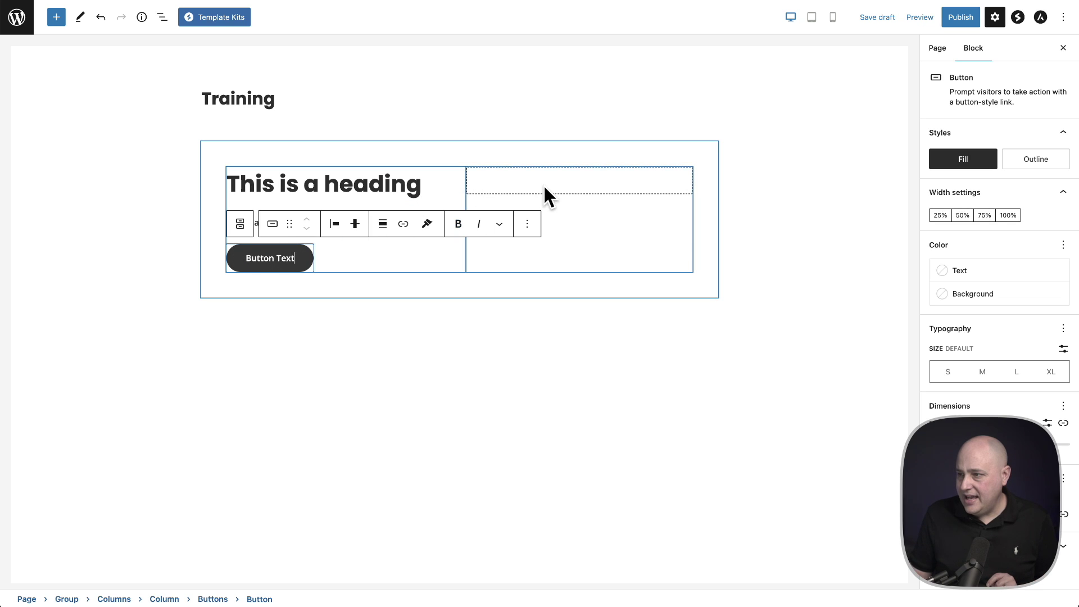
click(571, 180)
click(579, 181)
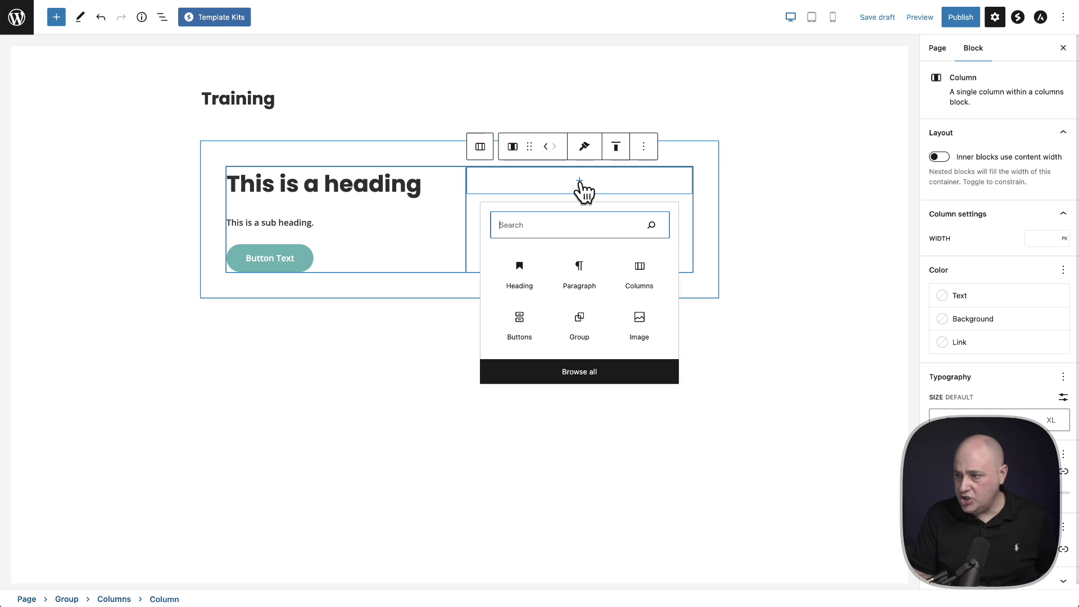
Step: Add an Image block to the right column, loaded from the pasted placeholder image URL
click(635, 316)
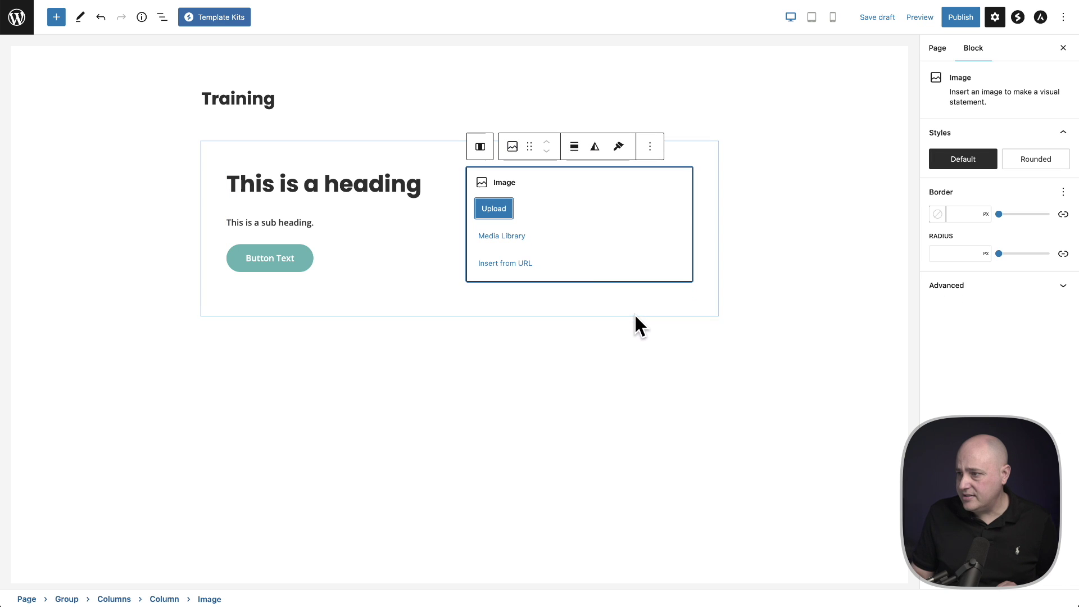
click(489, 269)
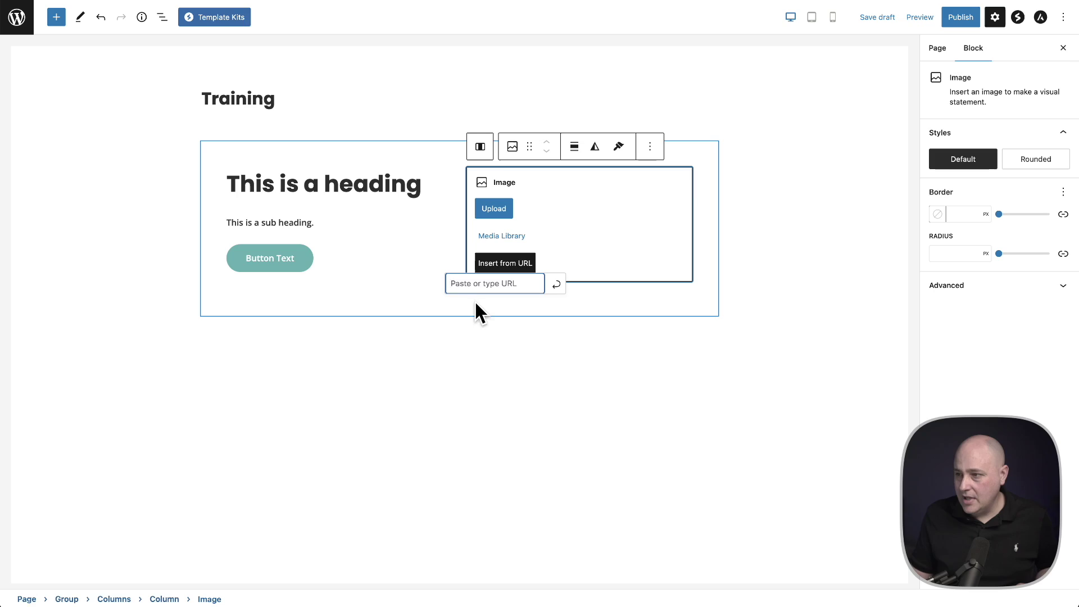
key(ctrl+v)
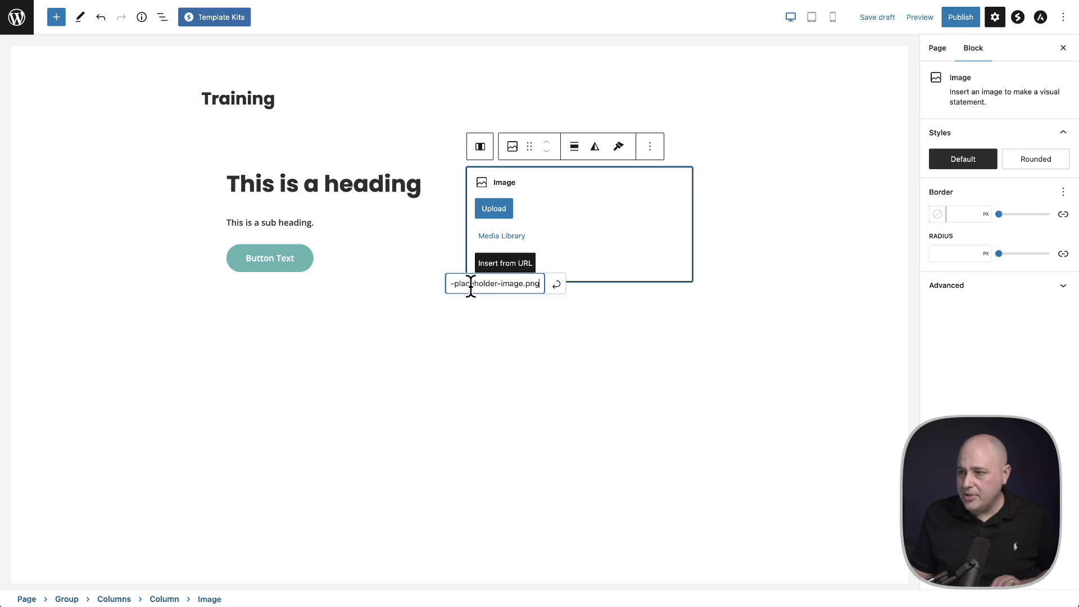
key(Return)
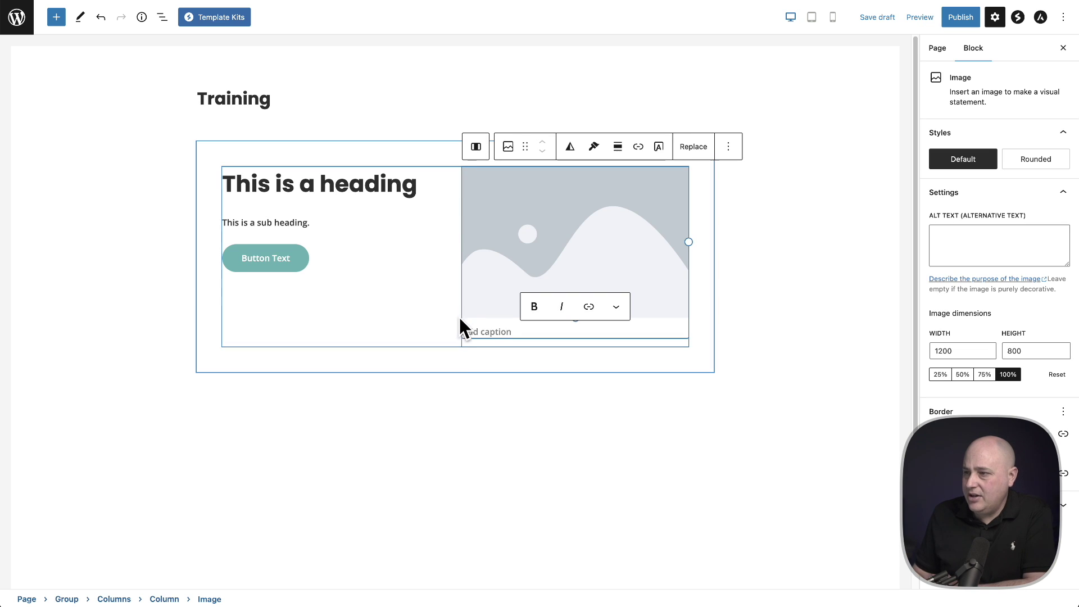
click(466, 462)
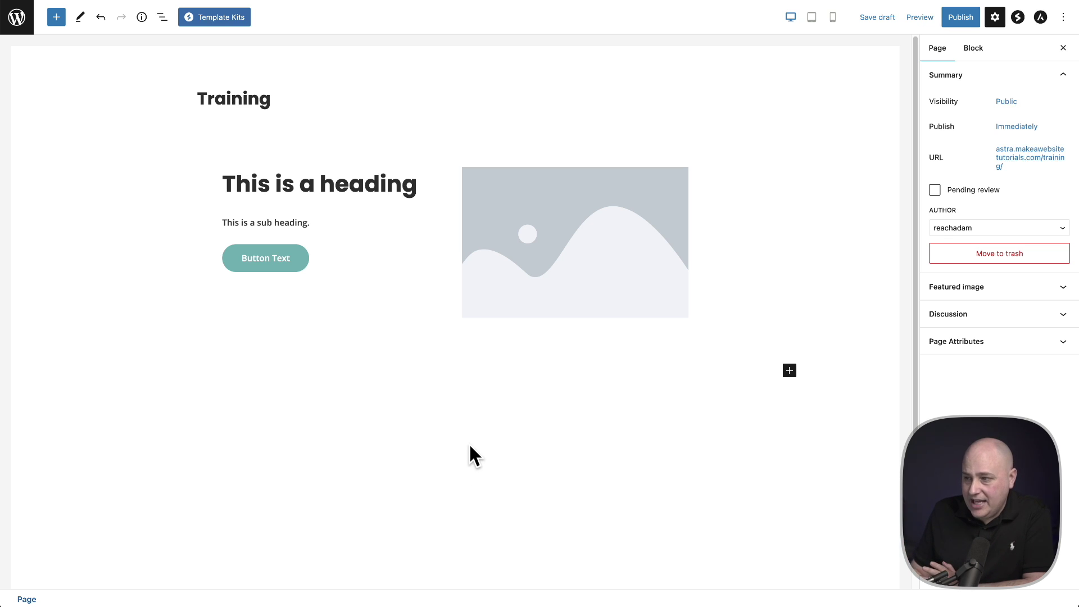
Step: Switch to the Code editor and select the markup from the first line through <!-- /wp:group -->
click(1063, 18)
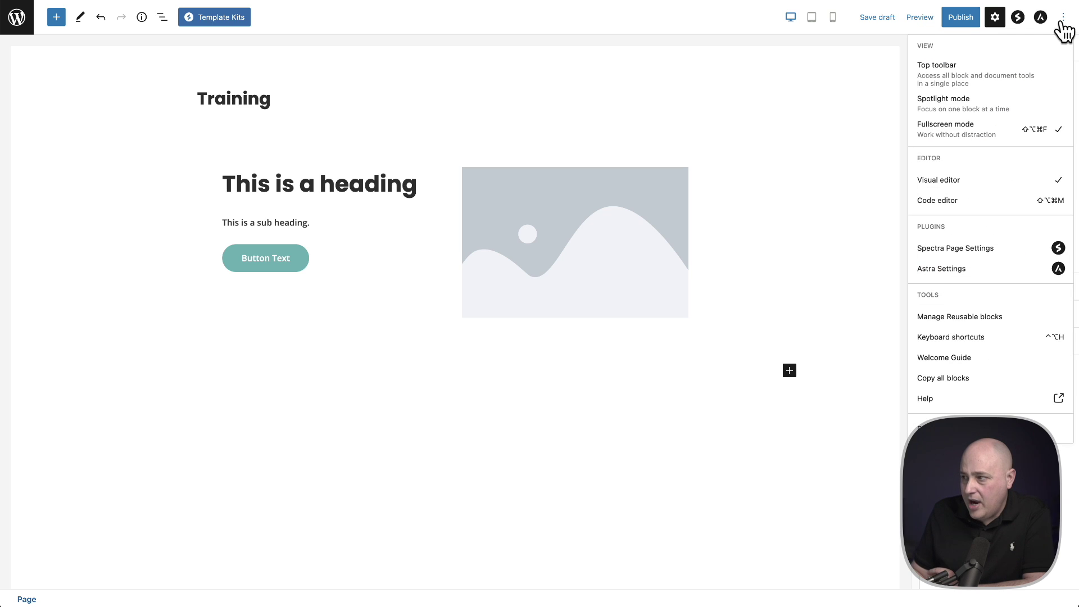
click(936, 201)
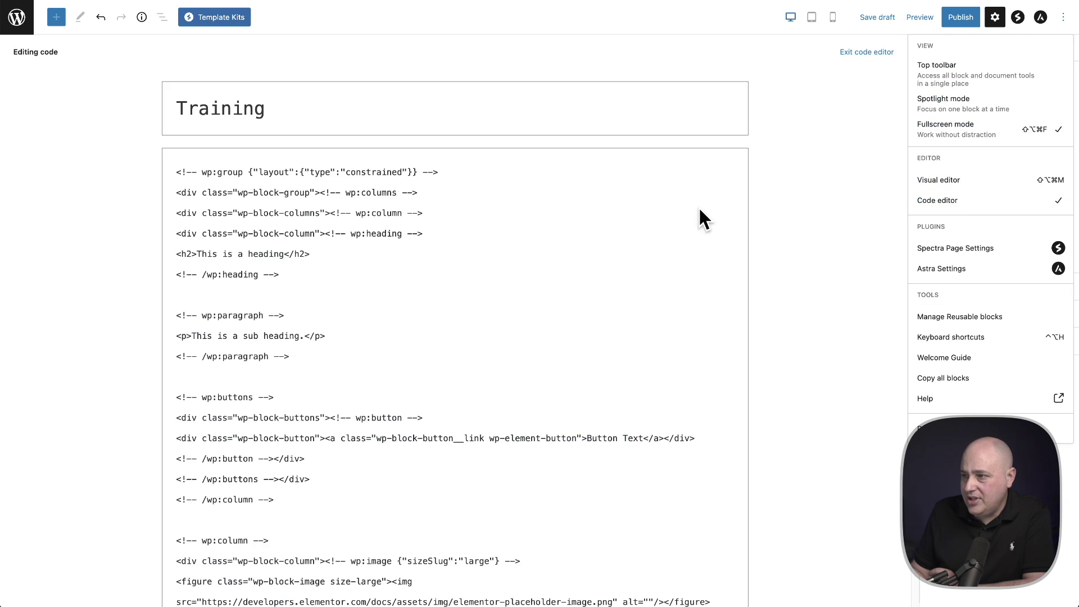
click(525, 229)
scroll(524, 229, down, 3)
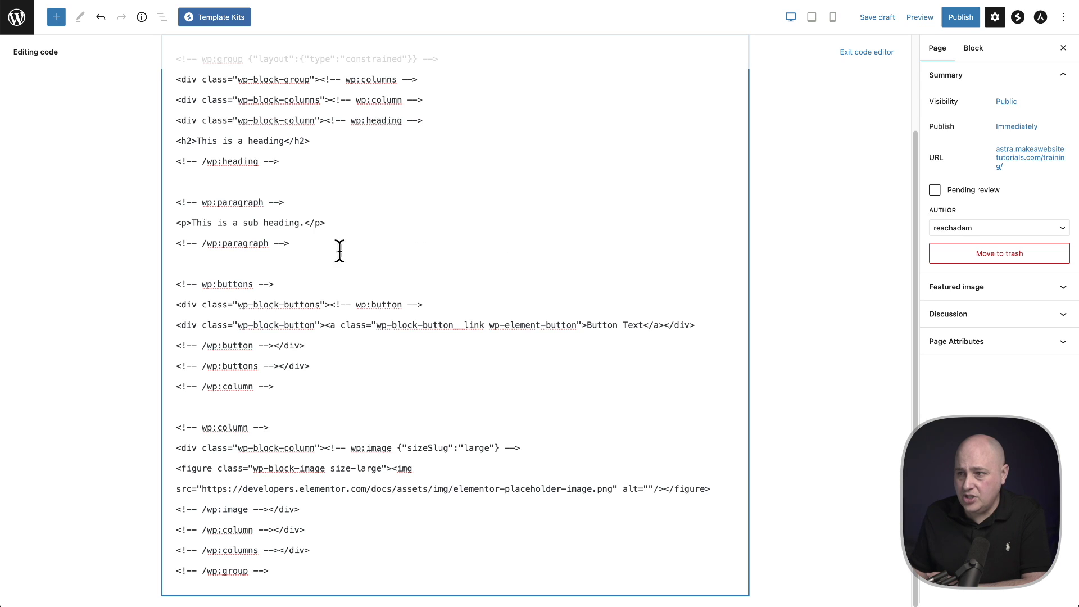
scroll(338, 248, up, 2)
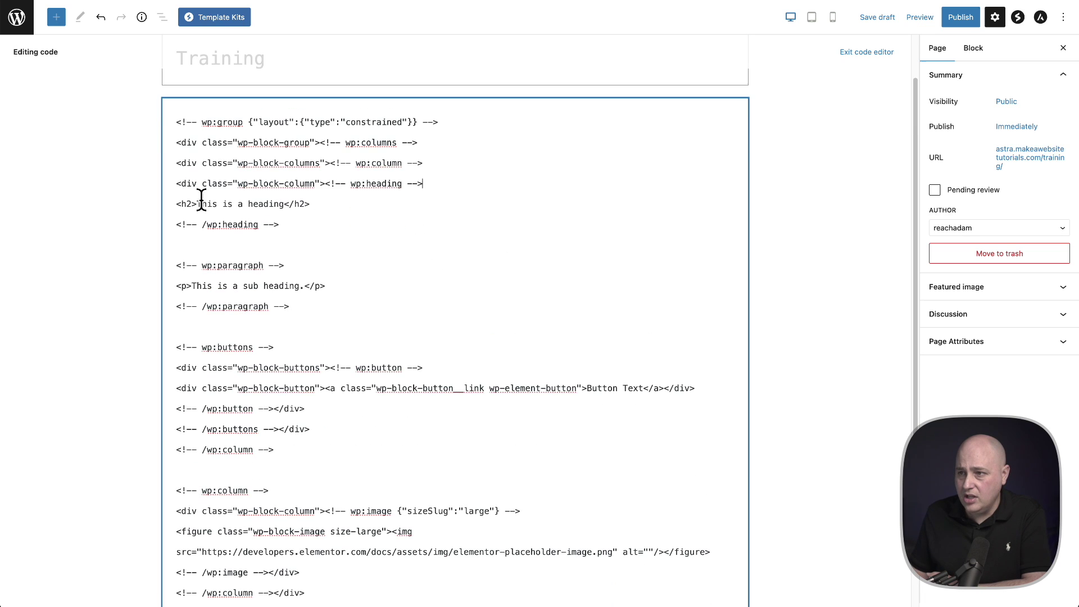
click(259, 205)
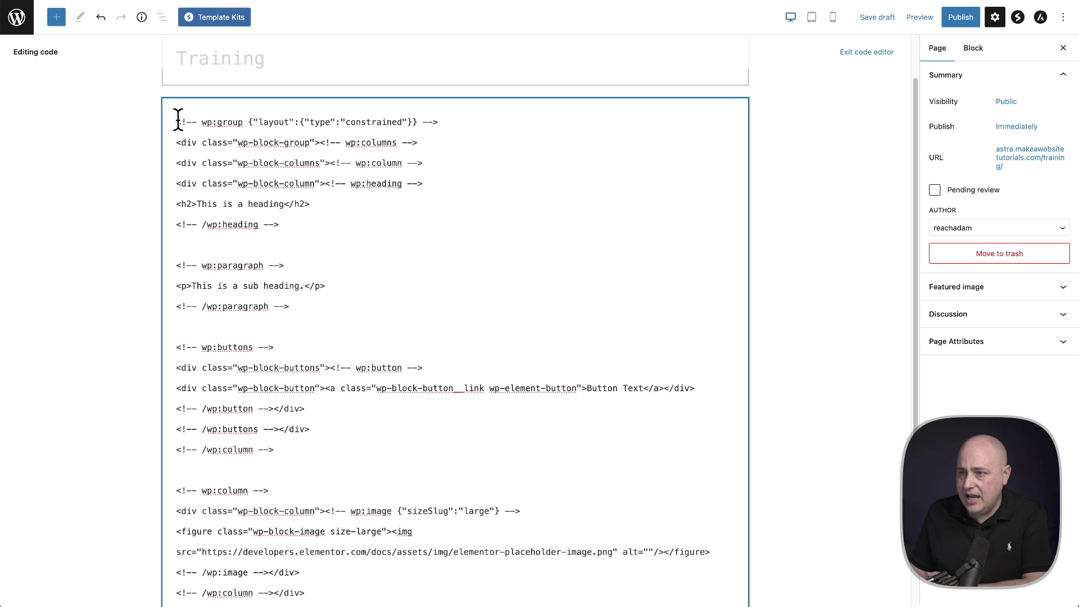
drag(179, 119, 323, 575)
key(super+c)
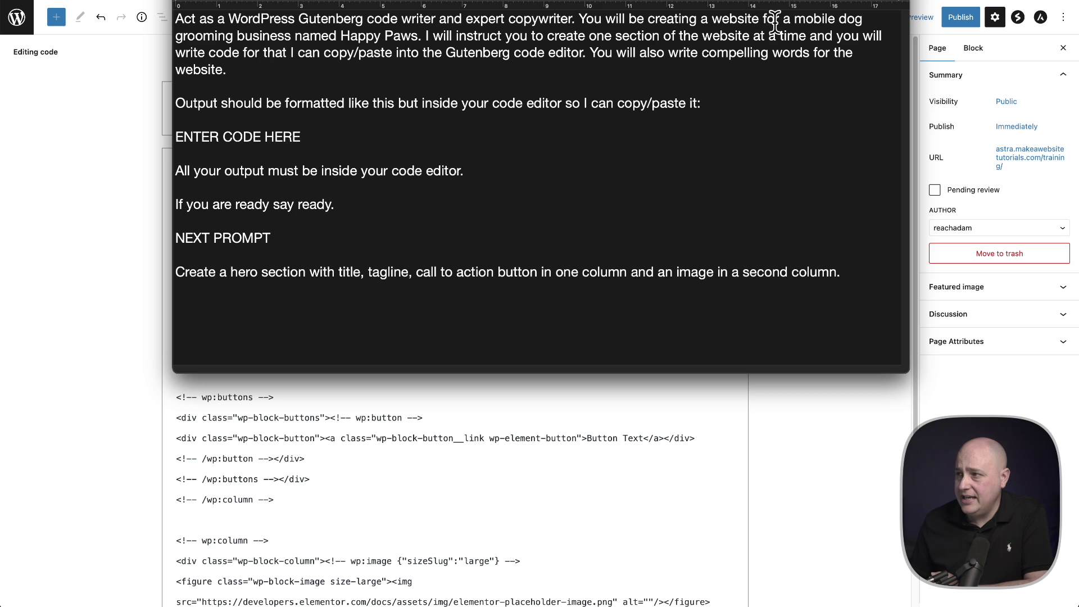
drag(795, 19, 419, 37)
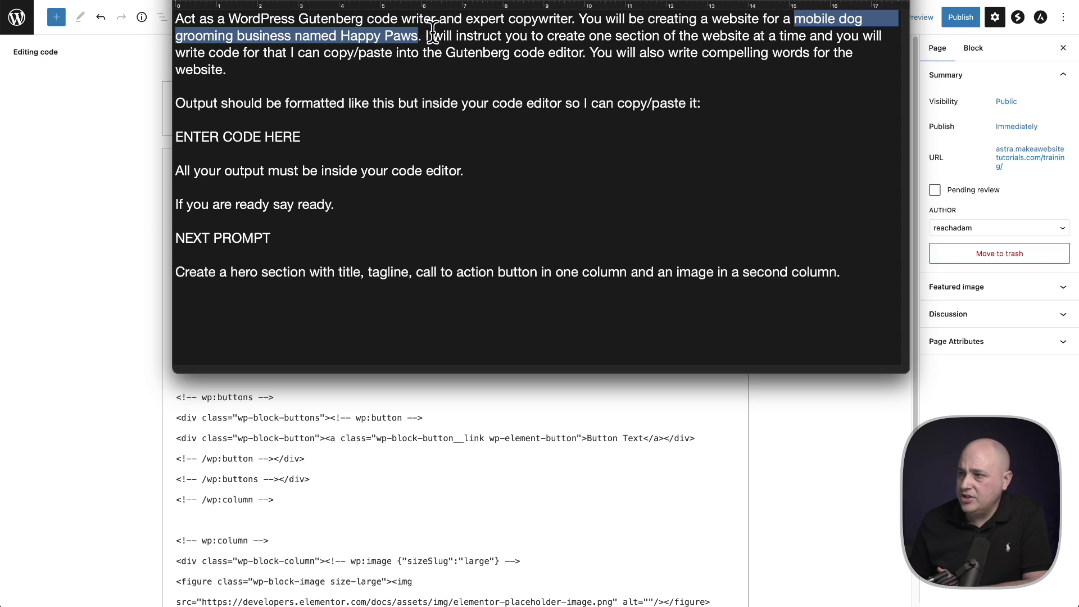
click(571, 37)
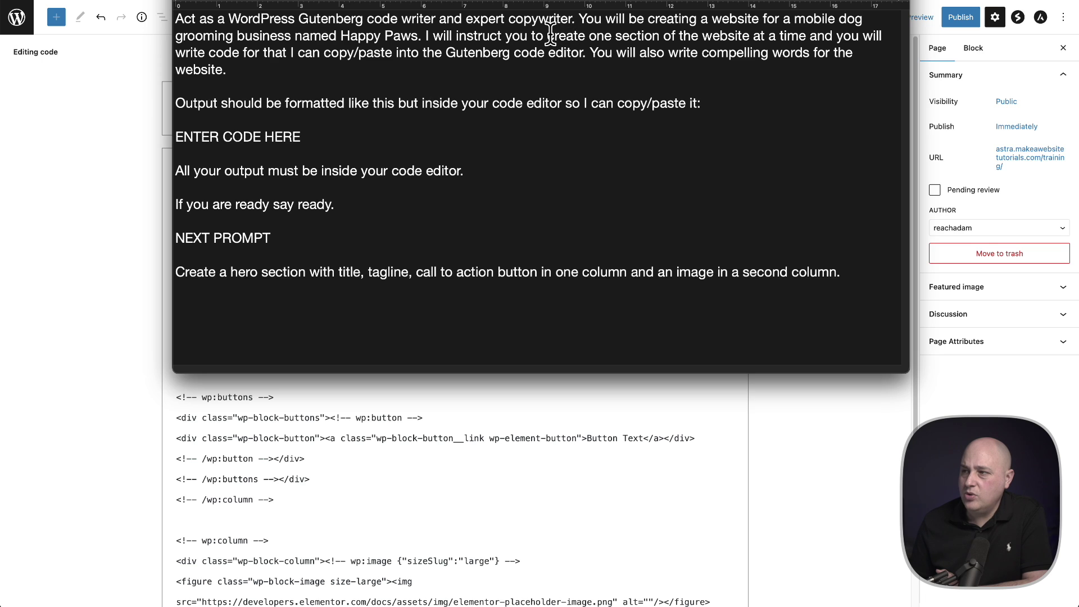
drag(547, 32, 808, 35)
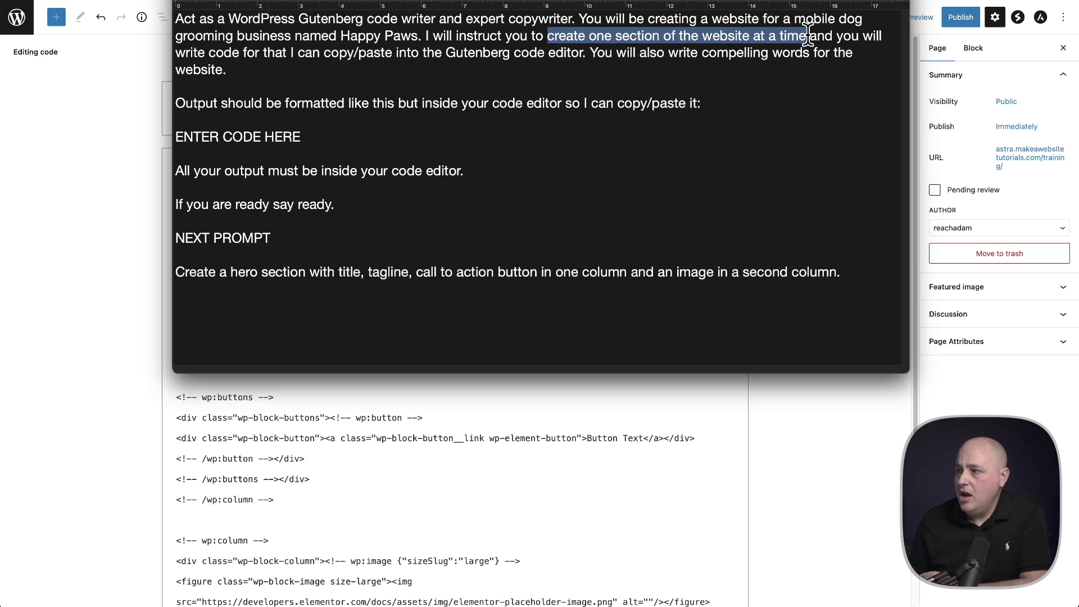
Step: Review the 'Output should be…' line, then select the ENTER CODE HERE placeholder
click(302, 69)
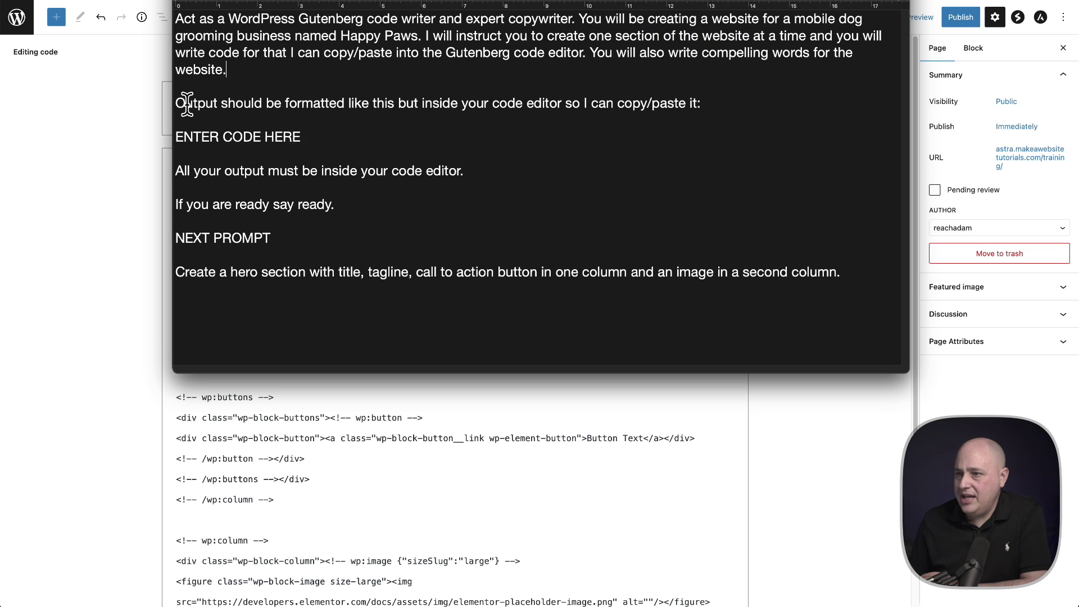
drag(175, 102, 728, 99)
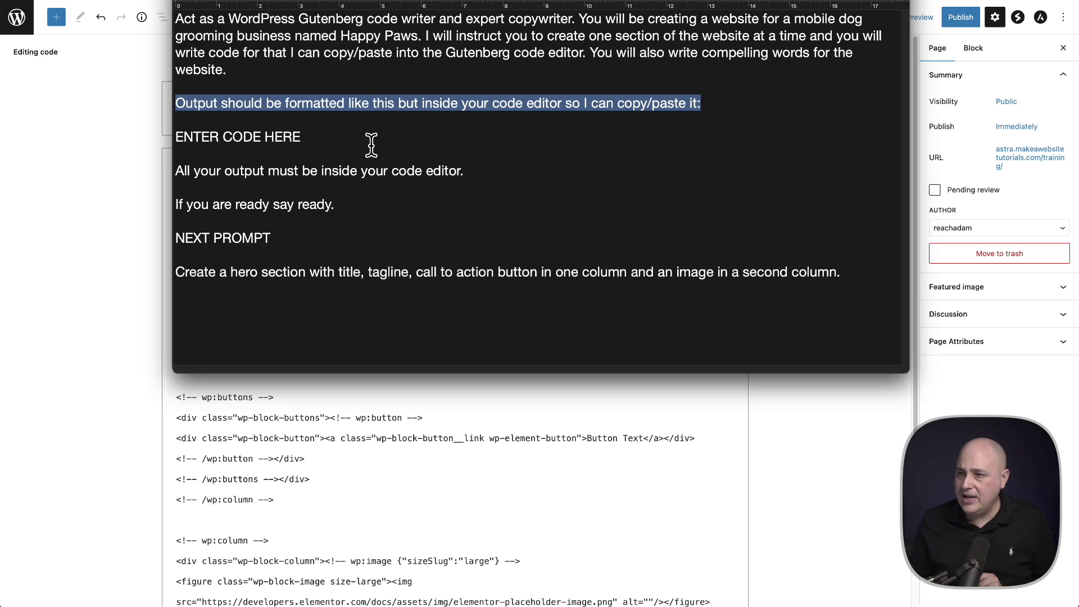
click(331, 136)
drag(320, 136, 166, 136)
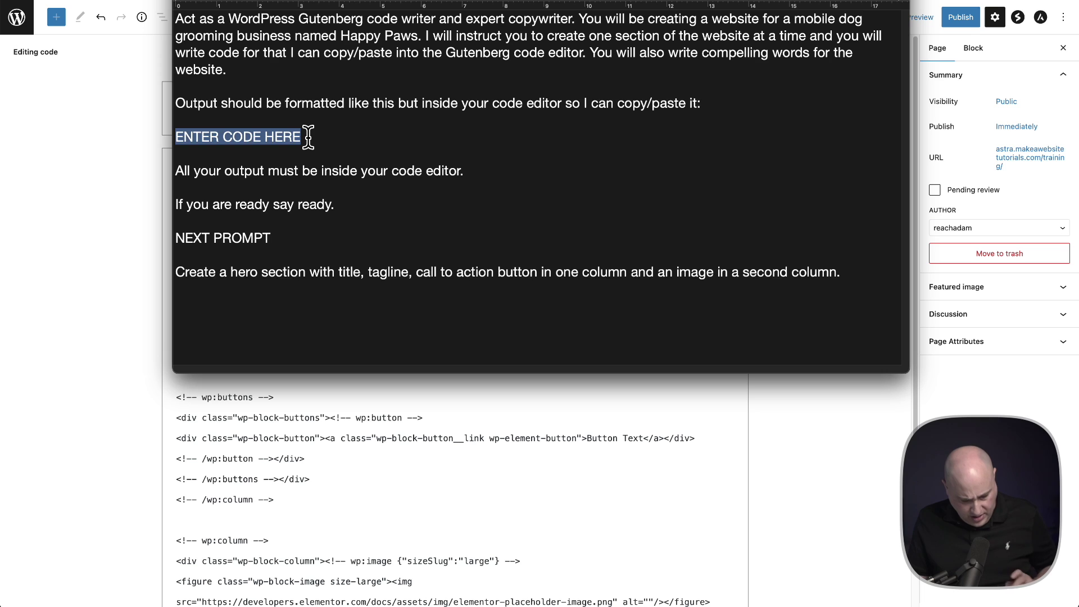
Step: Paste the Gutenberg code over the placeholder and select the prompt through 'If you are ready say ready.'
key(super+v)
scroll(308, 137, down, 10)
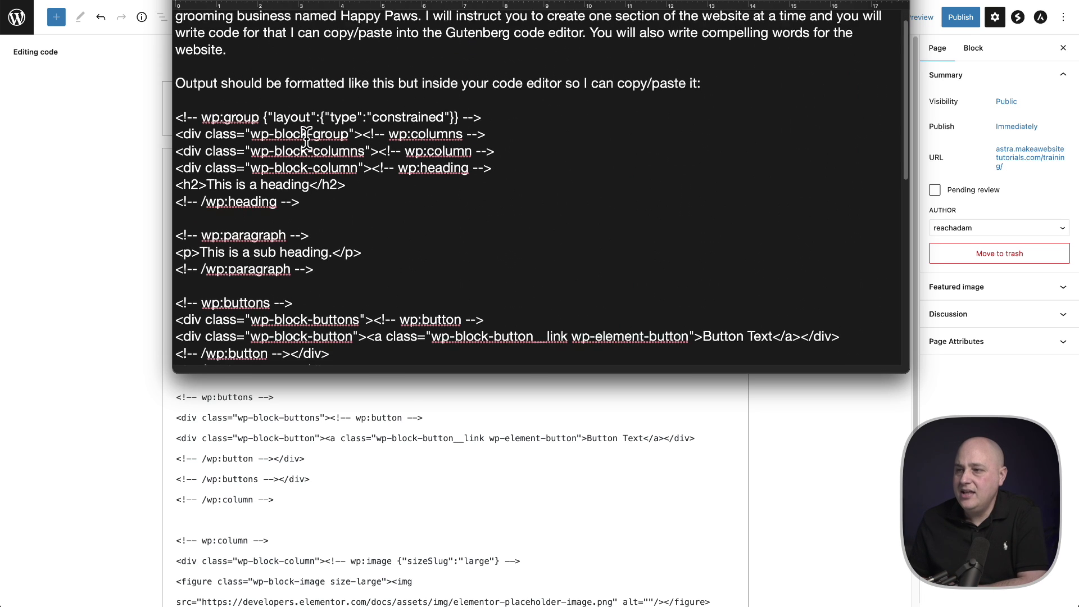
scroll(307, 138, up, 2)
scroll(307, 137, down, 4)
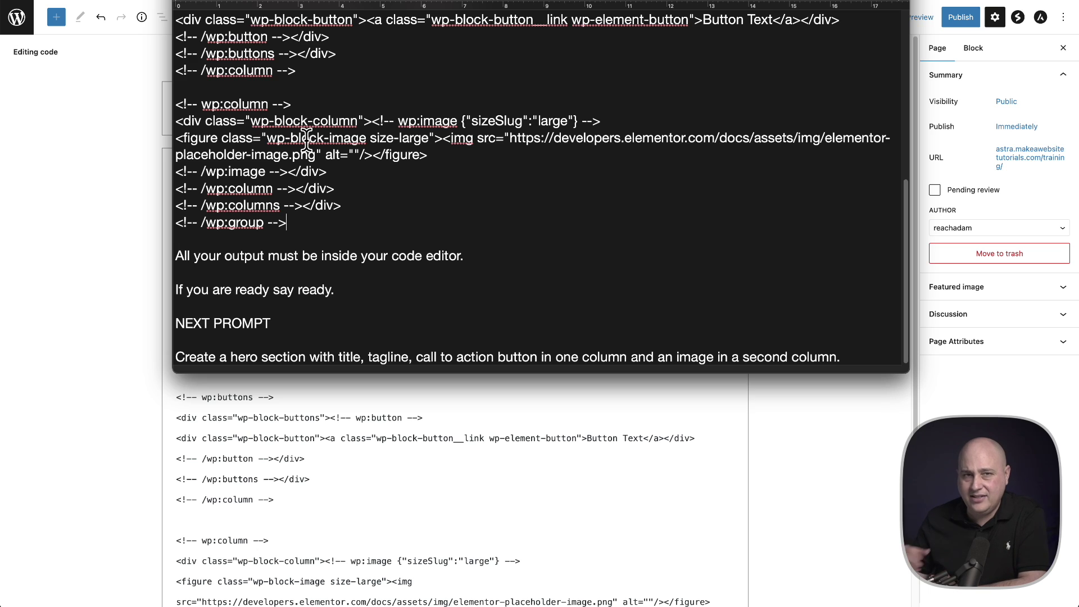
drag(335, 290, 168, 3)
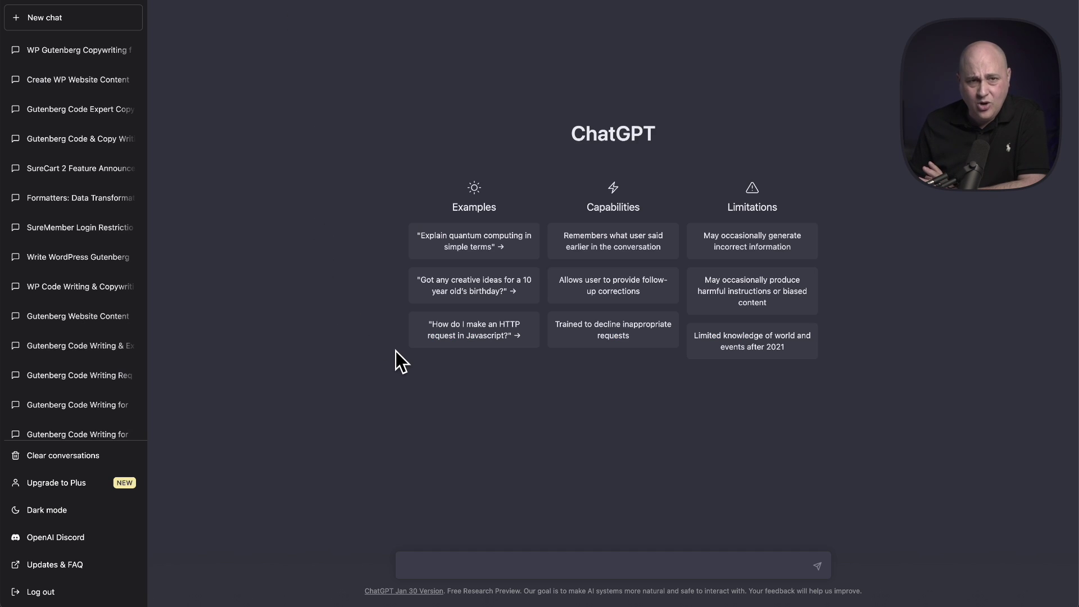
Step: Paste the full Gutenberg copywriter prompt into a new ChatGPT chat and send it
click(442, 562)
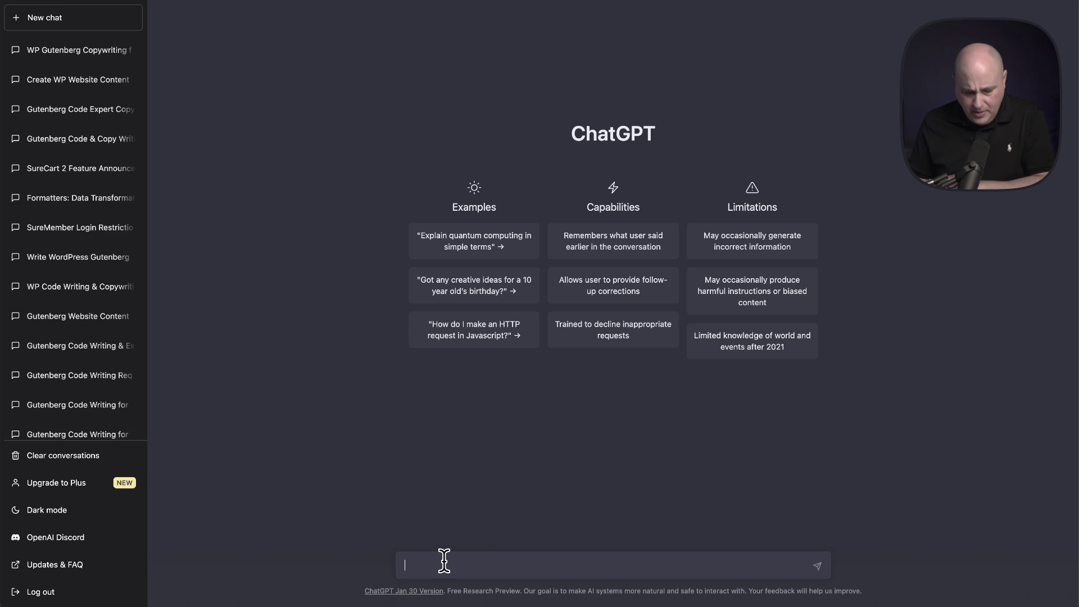
key(ctrl+v)
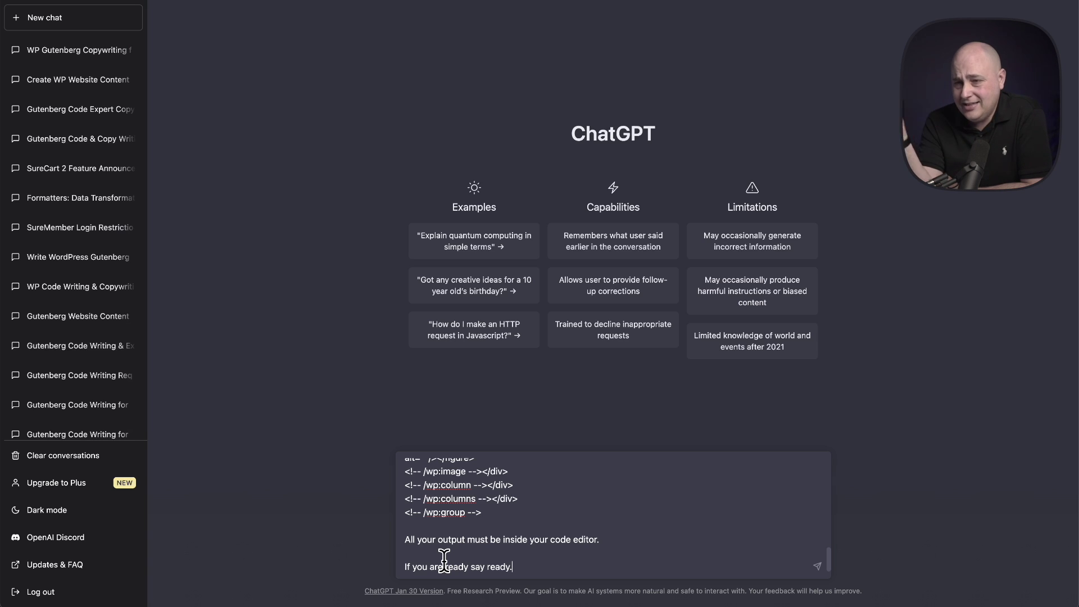
key(Return)
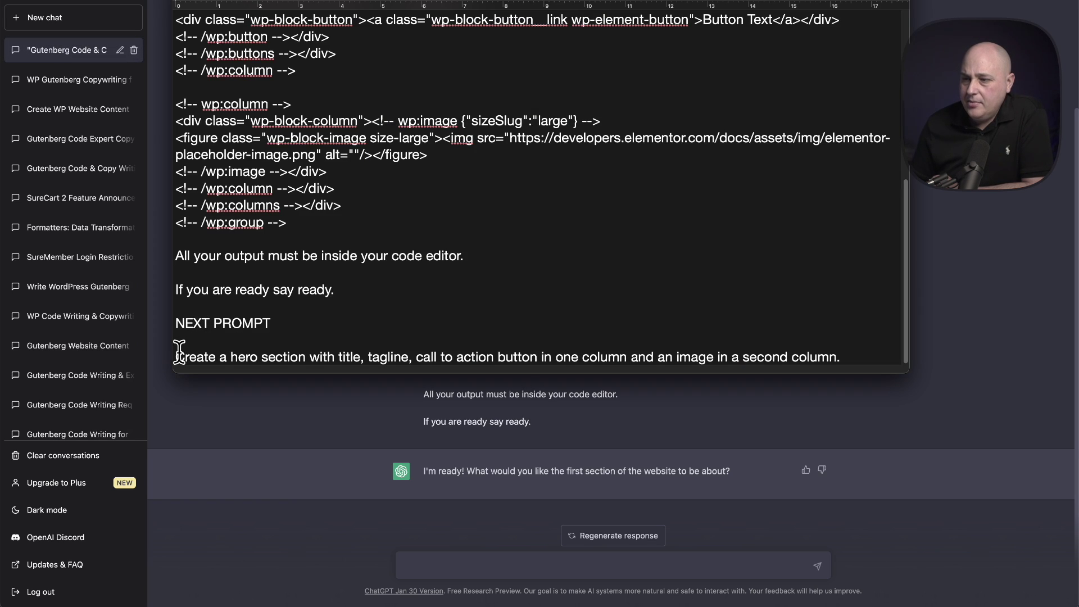
Step: Select the 'Create a hero section…' request line under NEXT PROMPT
drag(179, 351, 892, 376)
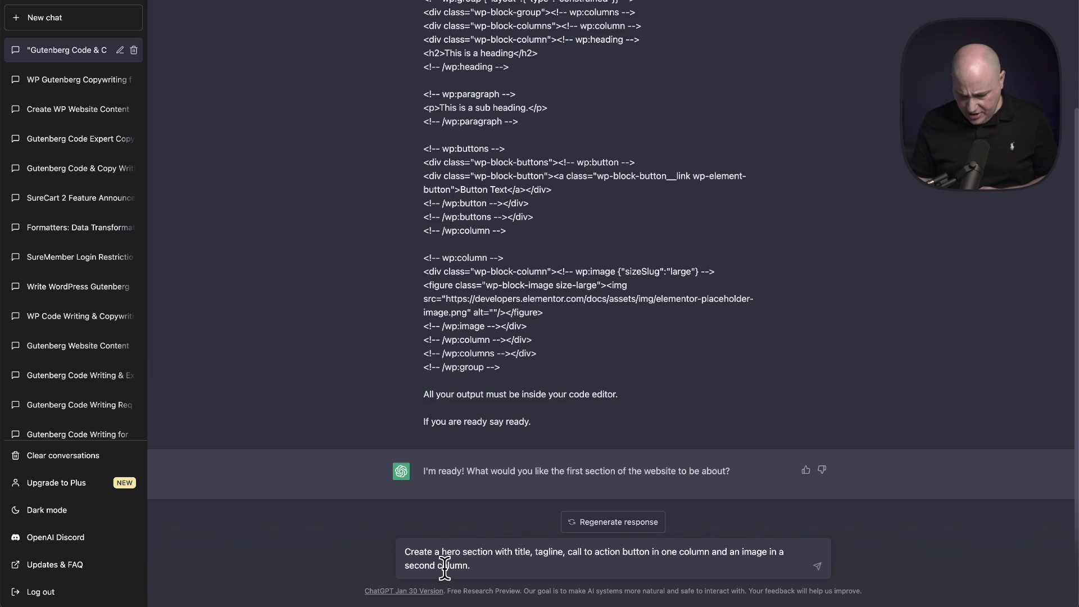
Step: Send the hero section request, then look back at the earlier services-code conversation
key(Return)
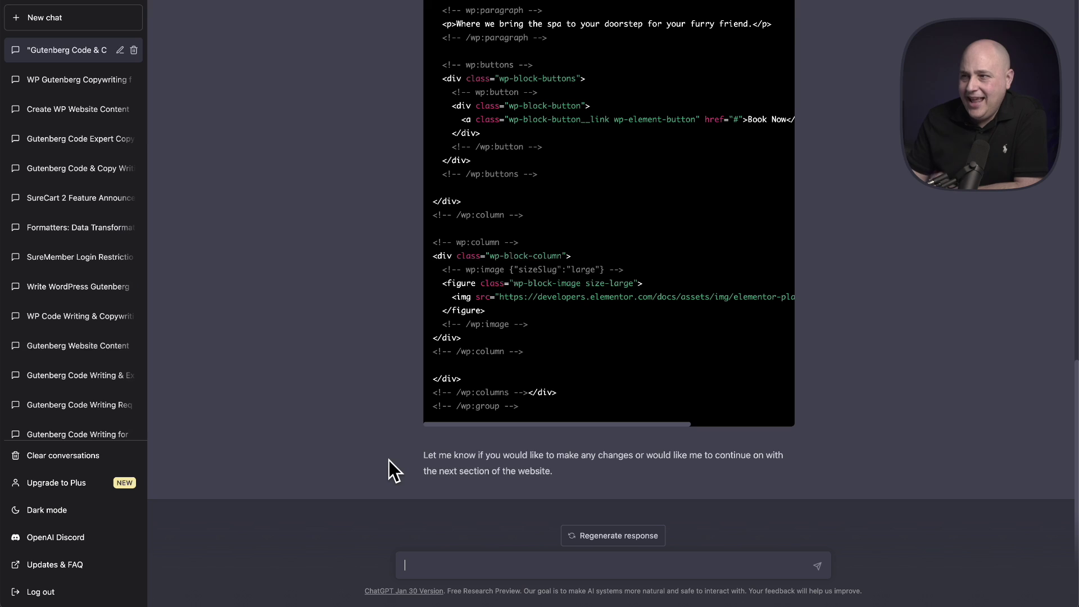
scroll(387, 460, up, 5)
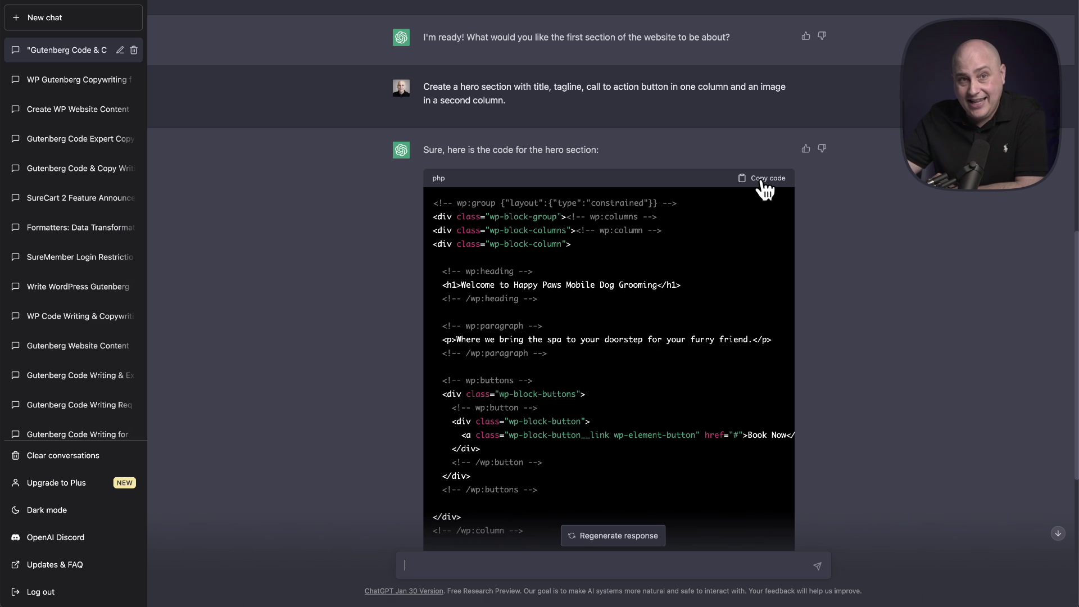
click(77, 83)
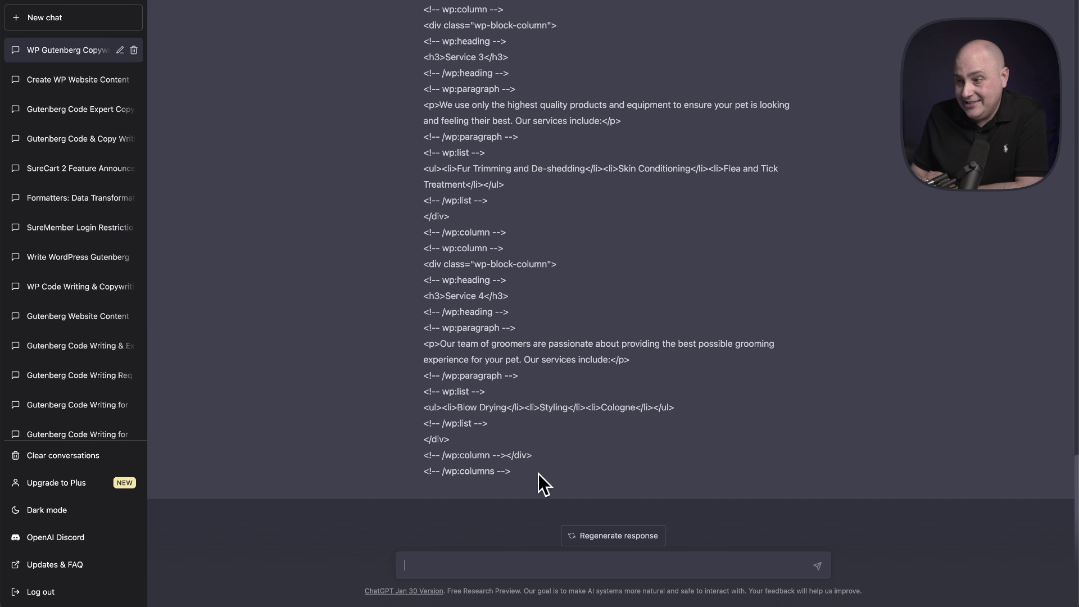
drag(539, 474, 476, 188)
scroll(478, 191, up, 6)
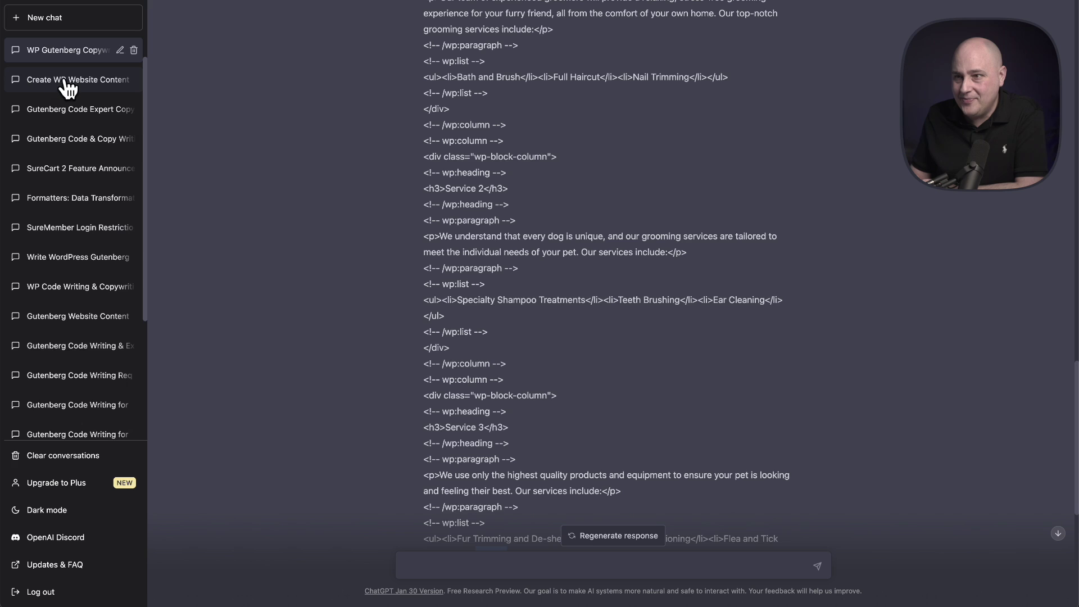
Step: Return to the hero section chat and copy its Gutenberg code
click(28, 52)
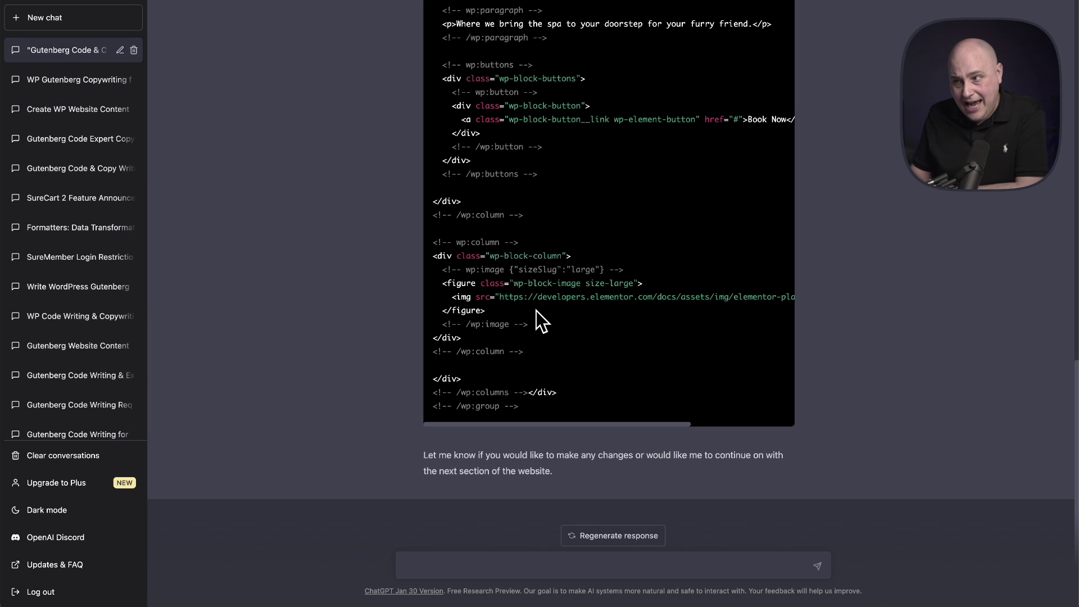
scroll(537, 310, up, 5)
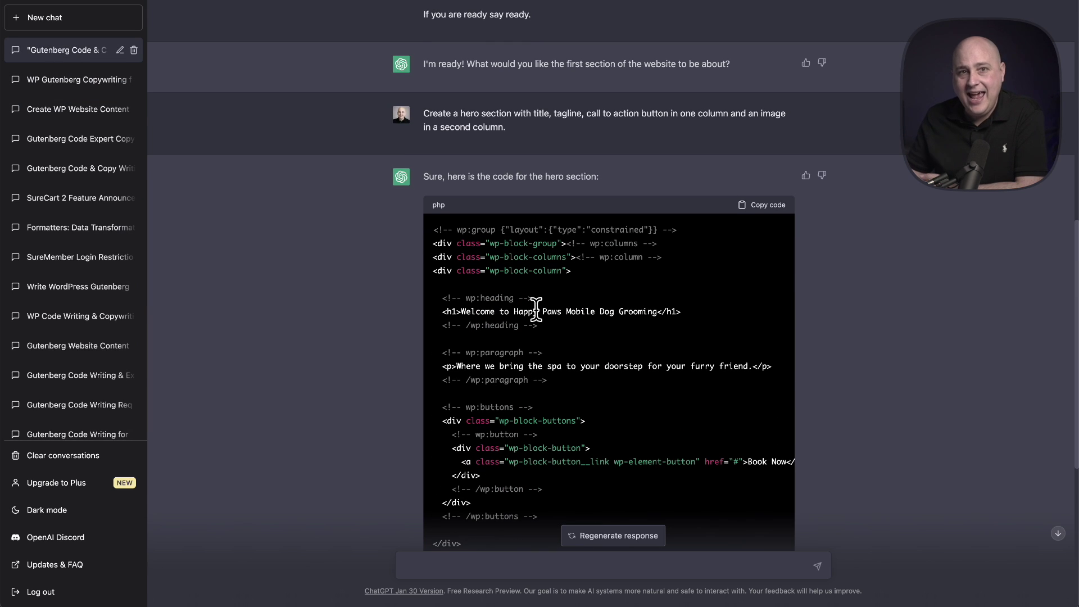
click(765, 207)
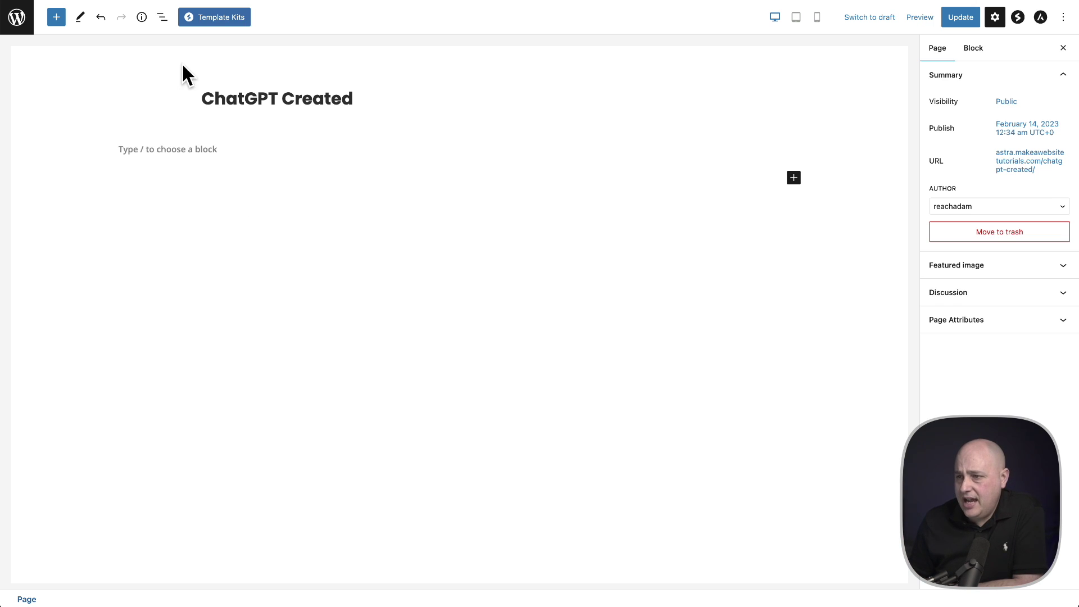
Step: Paste the Happy Paws hero code into the empty block and recover the invalid heading
click(177, 150)
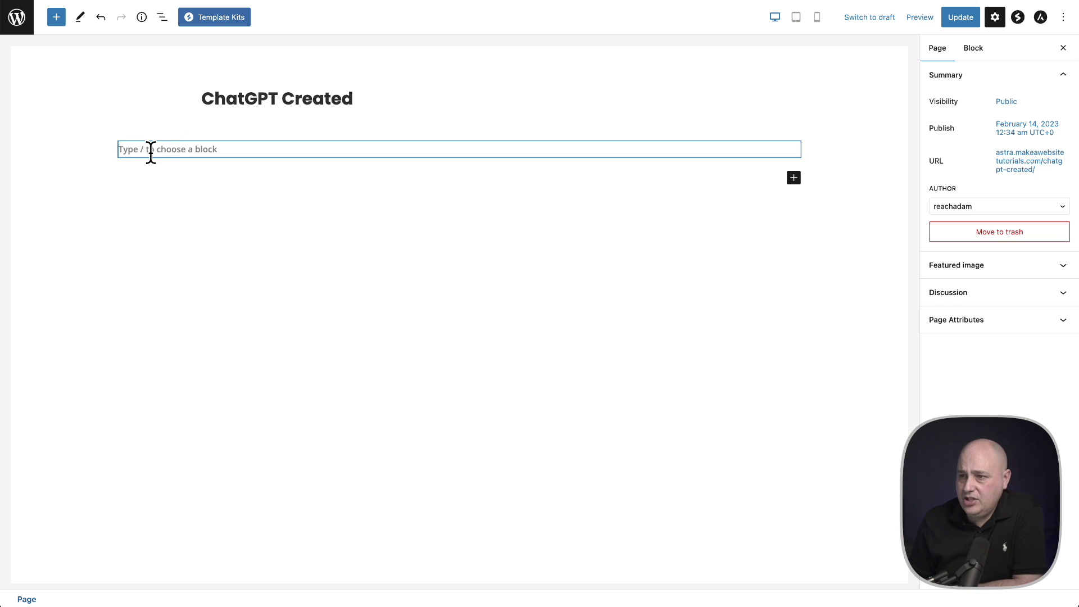
click(149, 151)
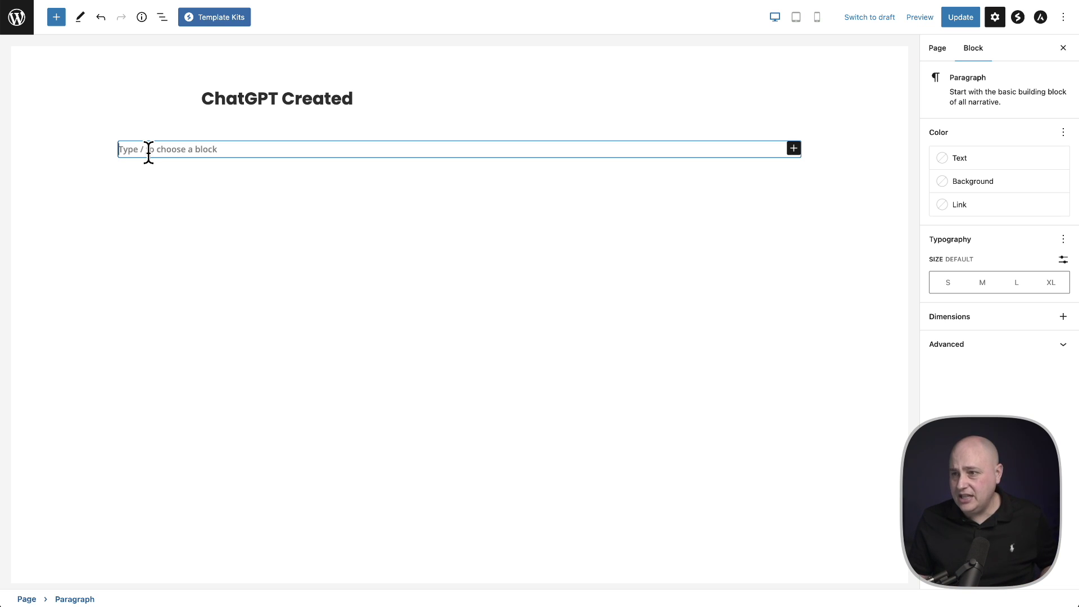
key(super+v)
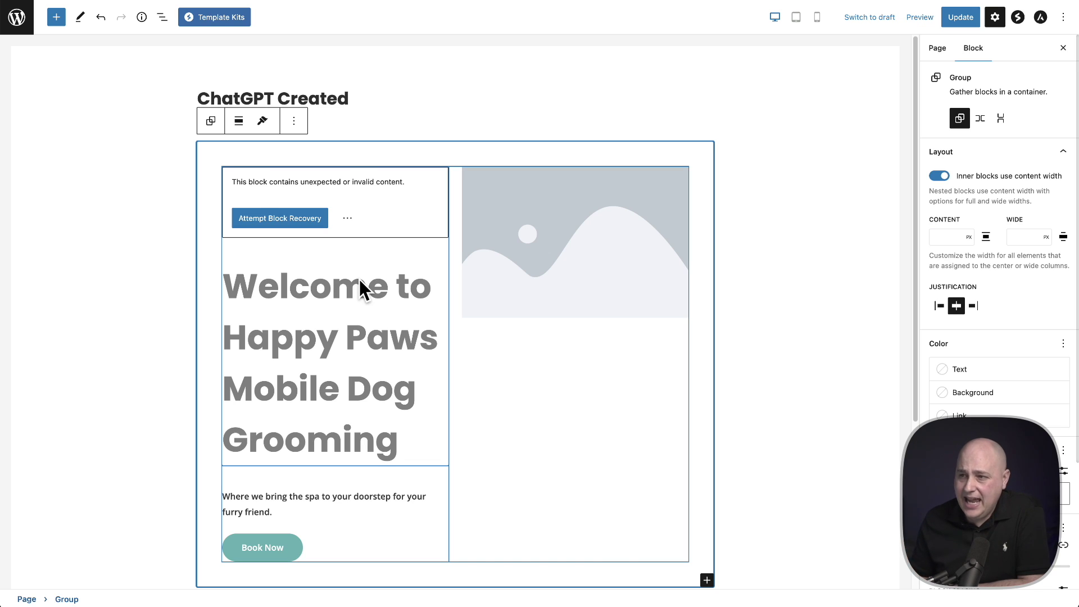
click(282, 219)
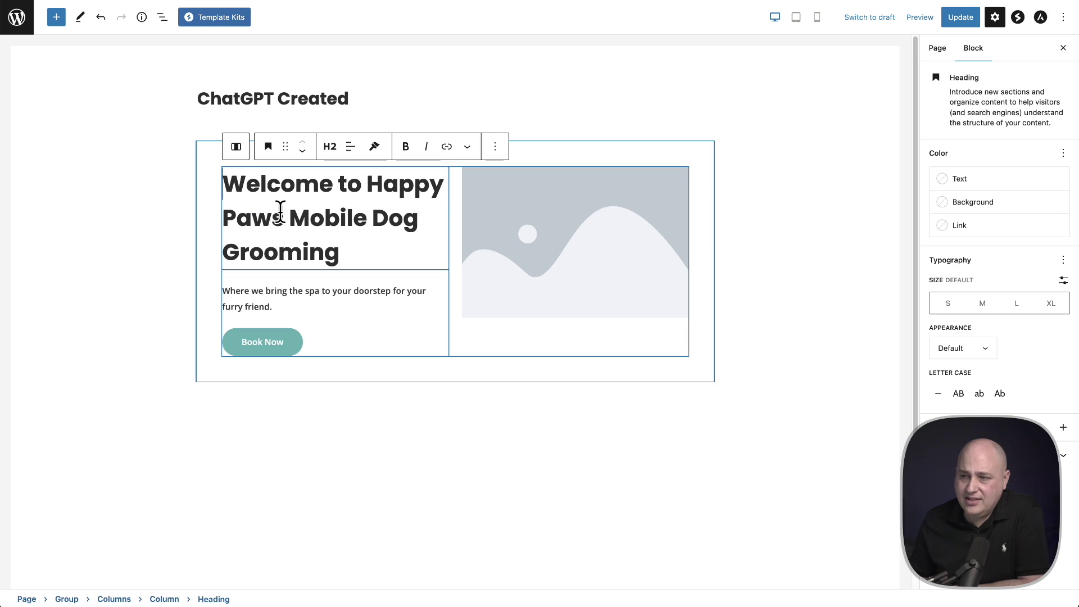
click(114, 225)
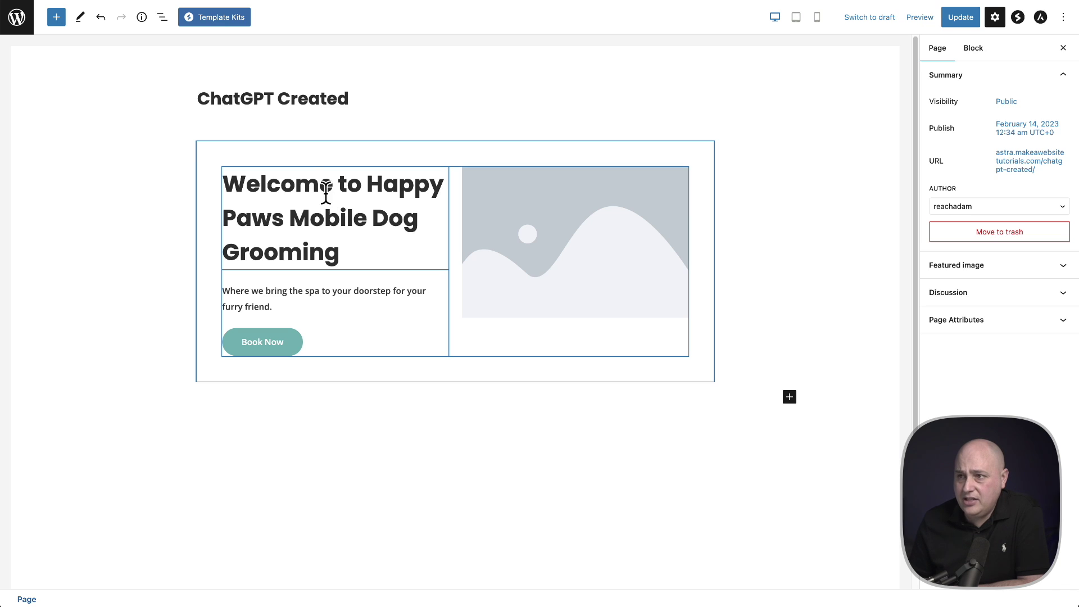
Step: Inspect the hero's Group, Columns, Column and Image nesting in List View
click(162, 18)
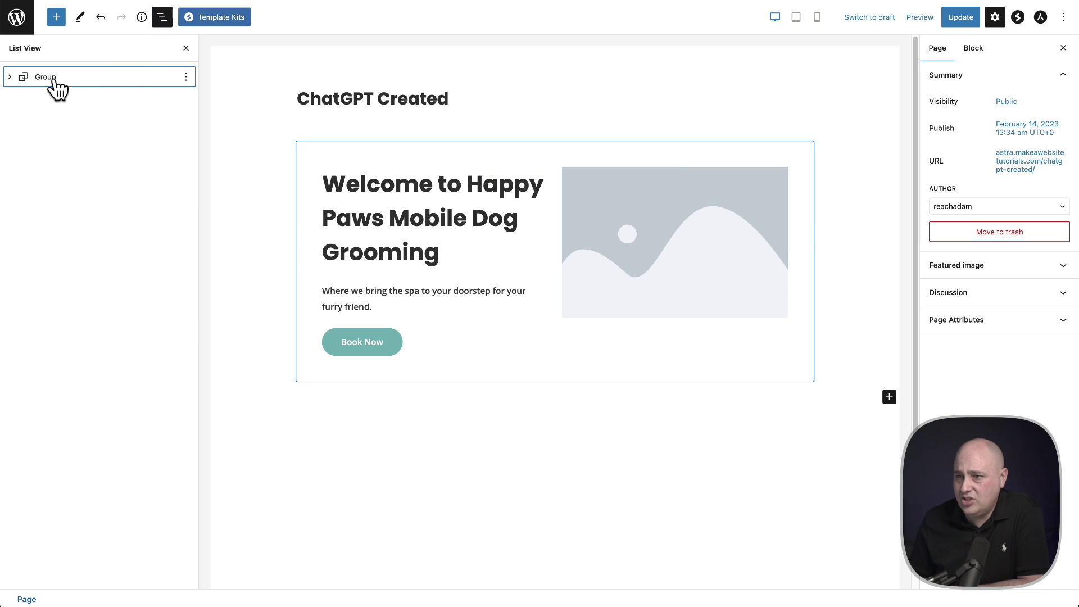
click(10, 77)
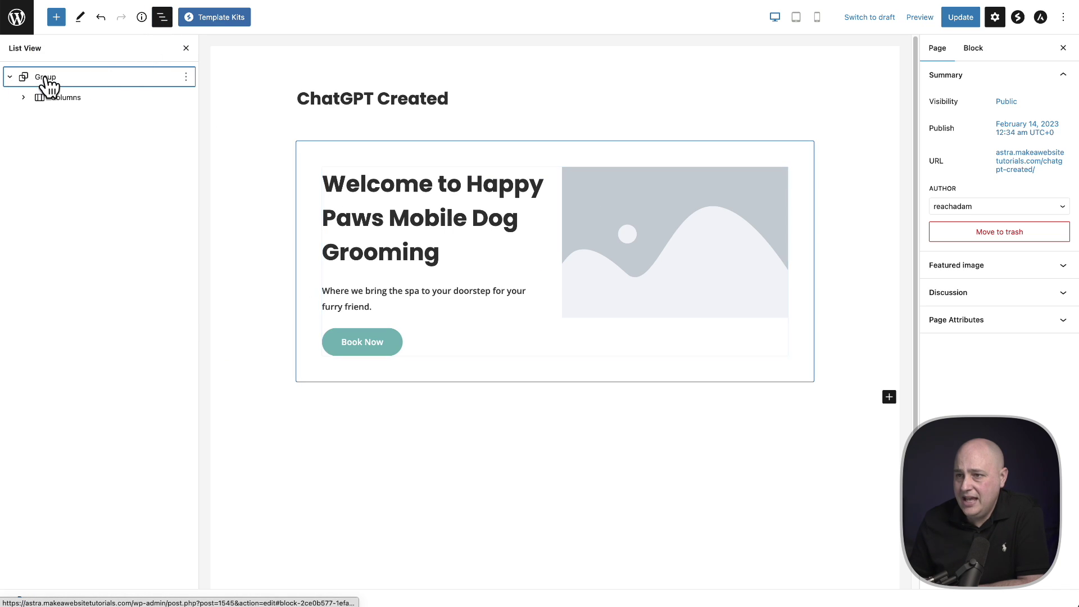
click(28, 99)
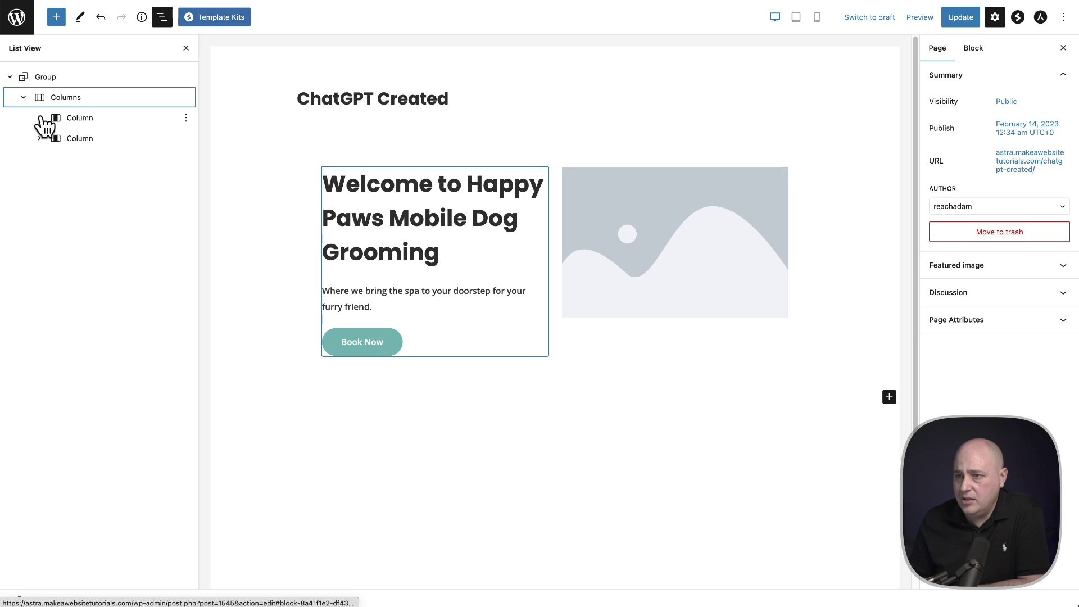
click(41, 119)
click(39, 201)
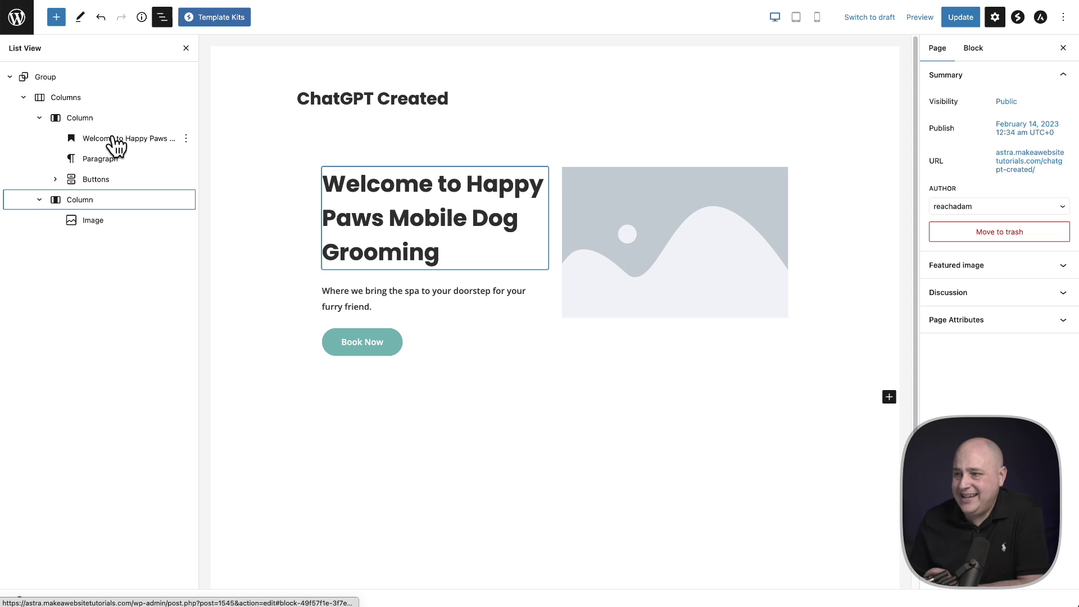
click(19, 78)
click(12, 77)
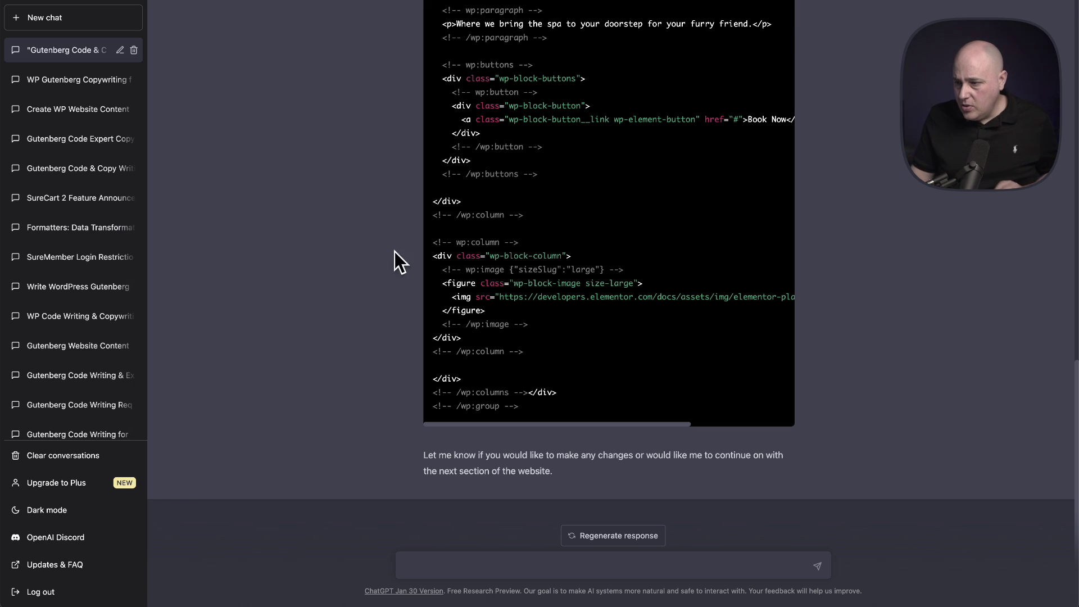
Step: Send ChatGPT the services-section prompt for Happy Paws mobile dog grooming with four service columns
key(super+v)
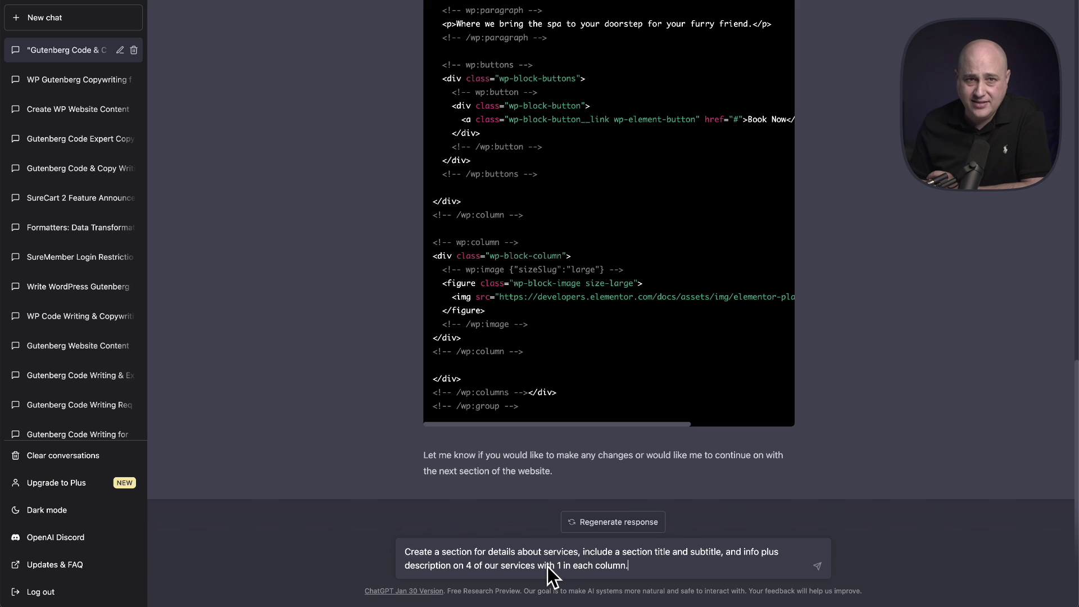
key(ctrl+a)
key(ctrl+v)
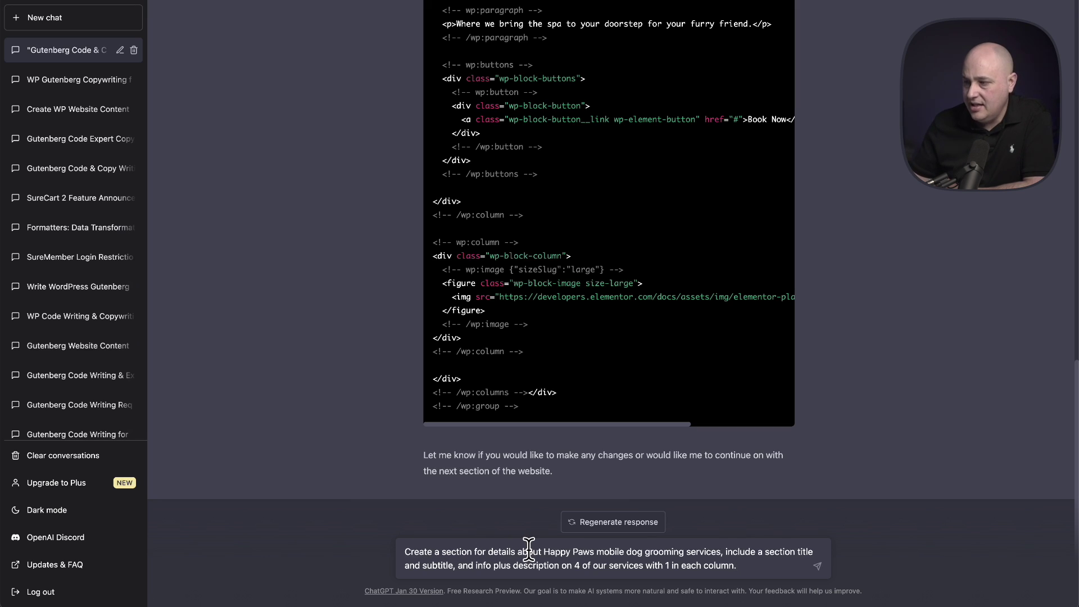
key(Return)
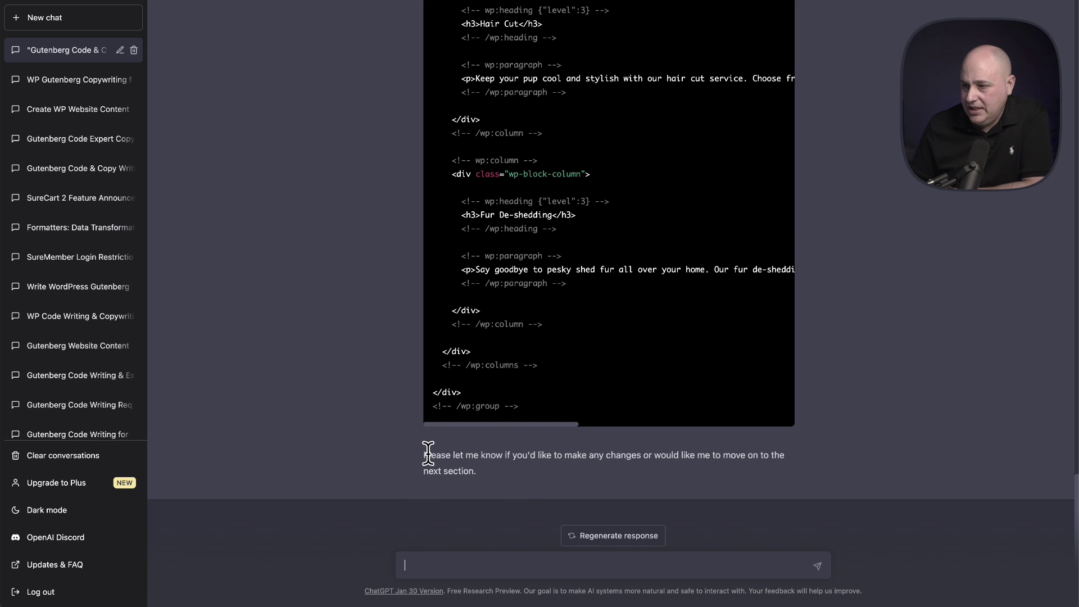
Step: Select the closing sentence of the services reply and scroll up to review the generated code
drag(422, 455, 514, 468)
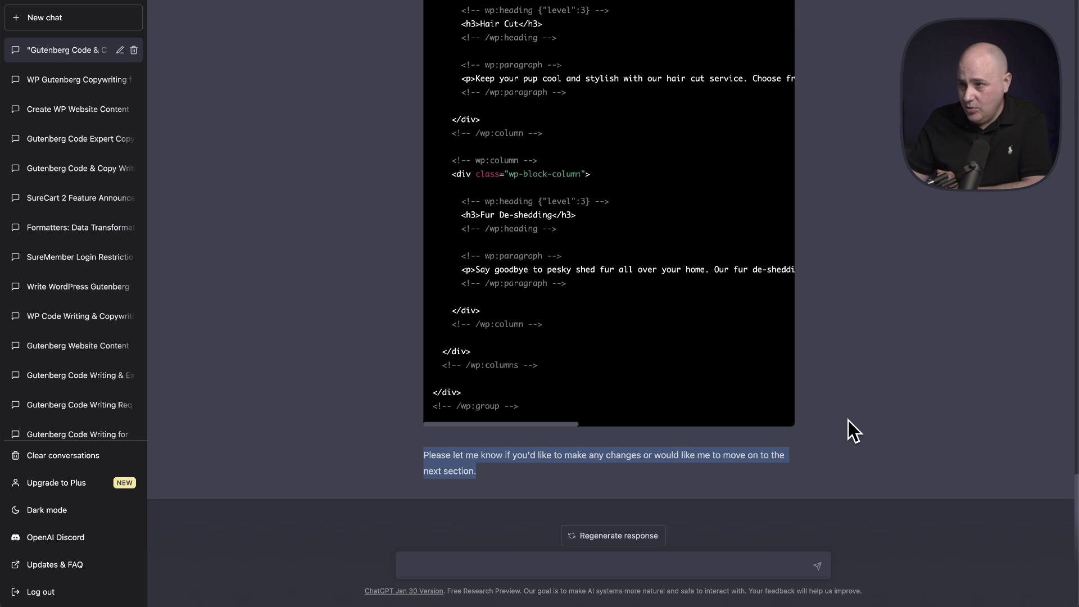
scroll(848, 420, up, 10)
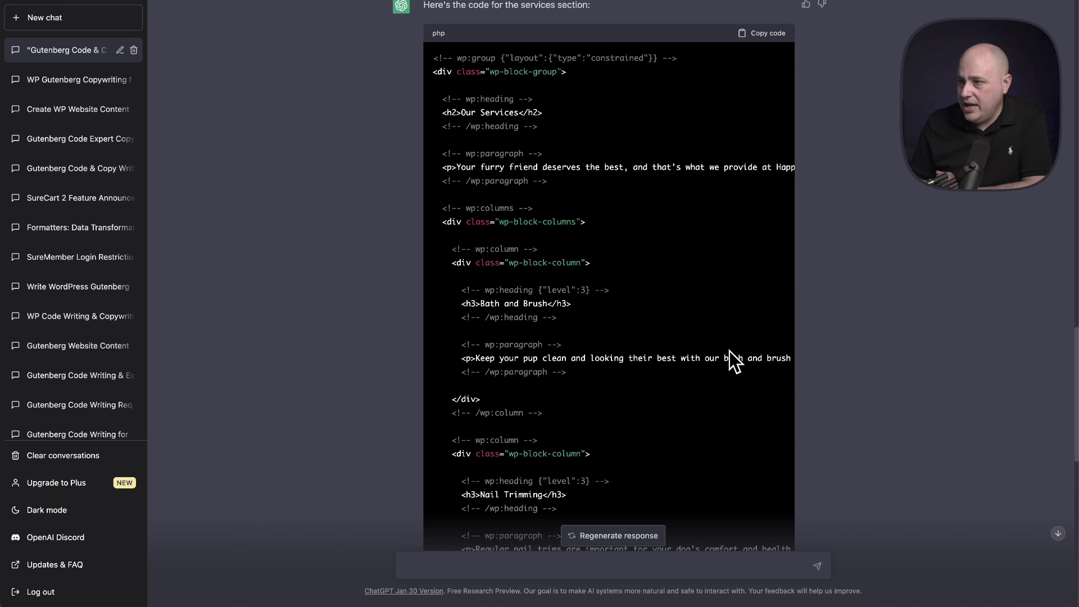
scroll(706, 337, up, 3)
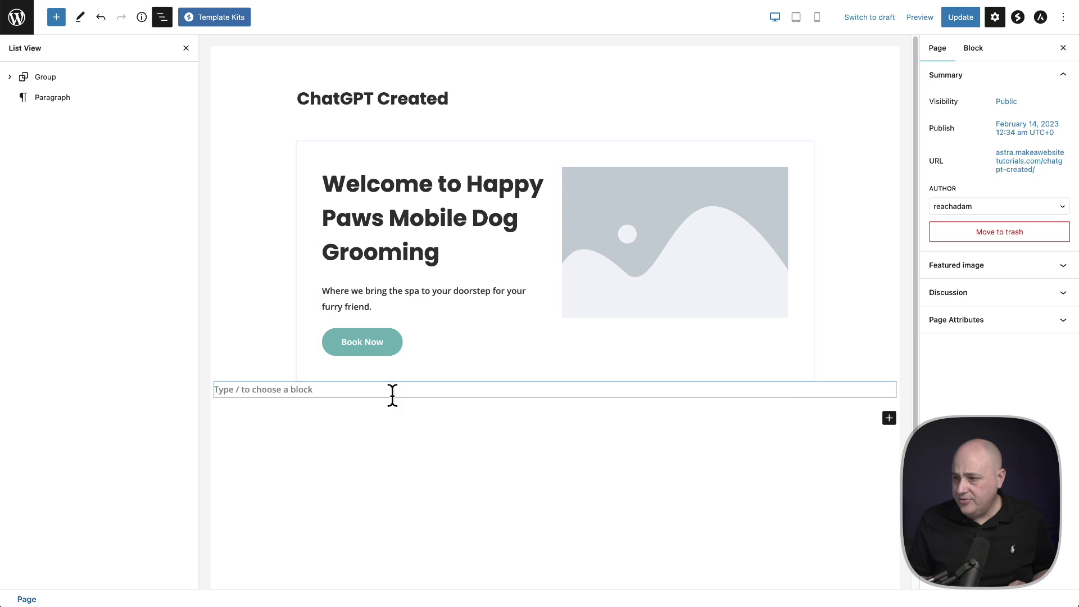
Step: Paste the services section code into the empty block below the hero
click(386, 389)
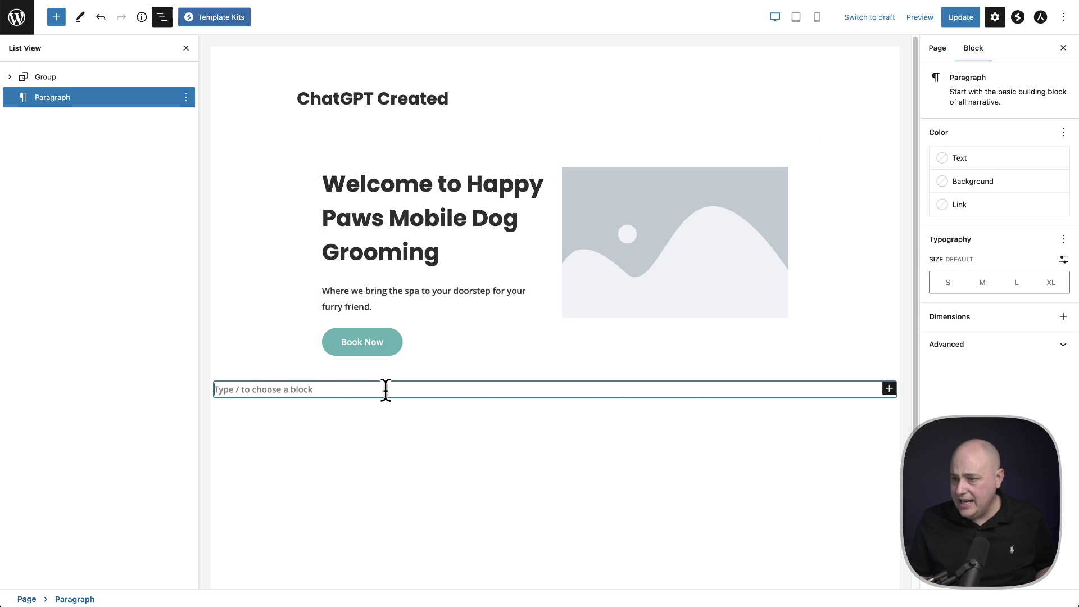
key(ctrl+v)
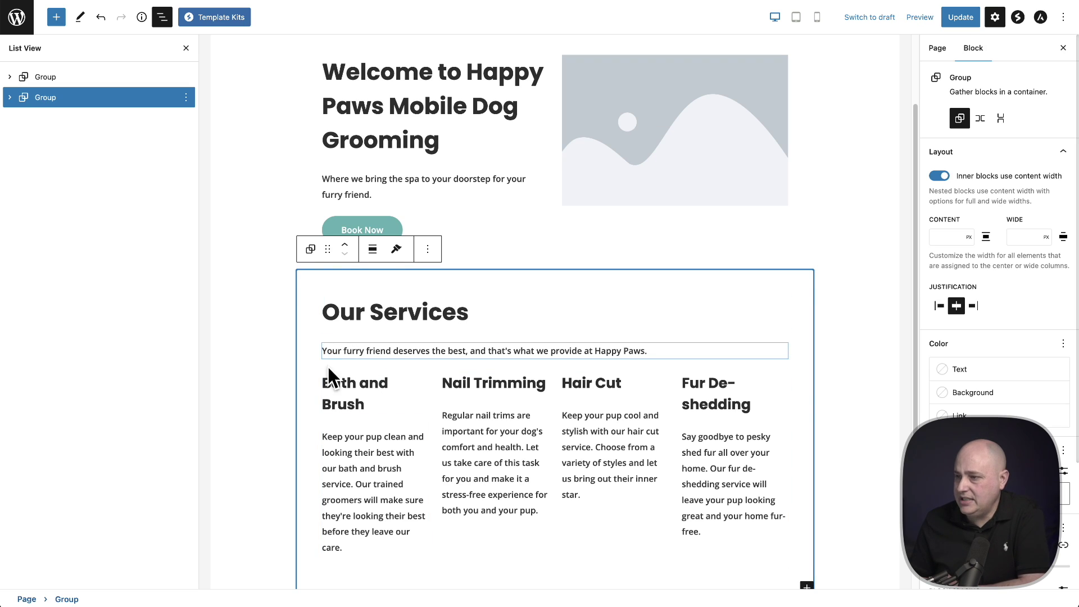
scroll(274, 365, down, 3)
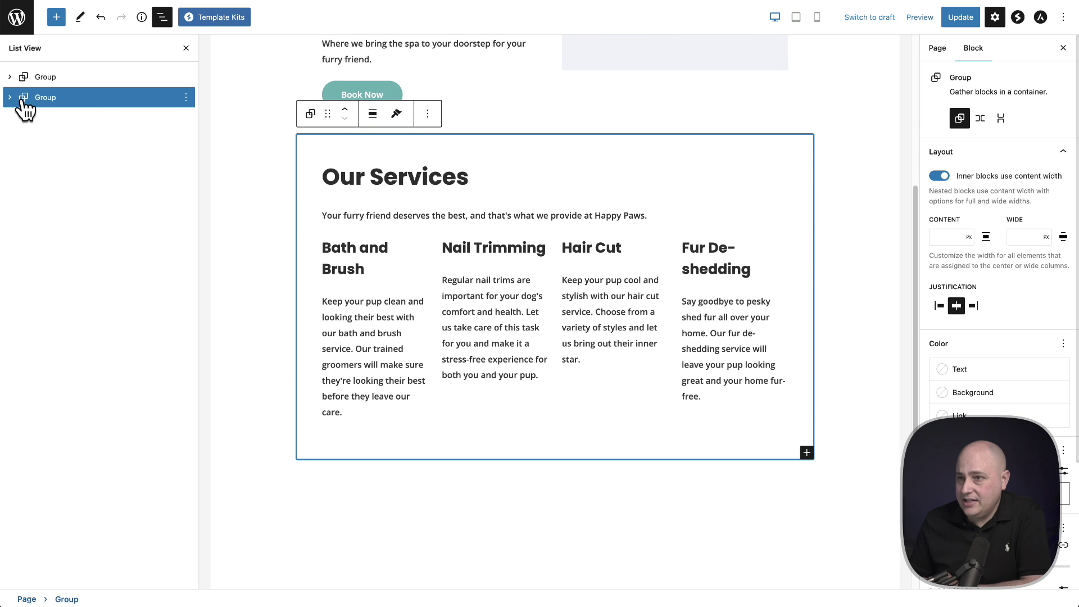
Step: Inspect the services group in List View: heading, subtitle, columns and the Bath and Brush column
click(10, 98)
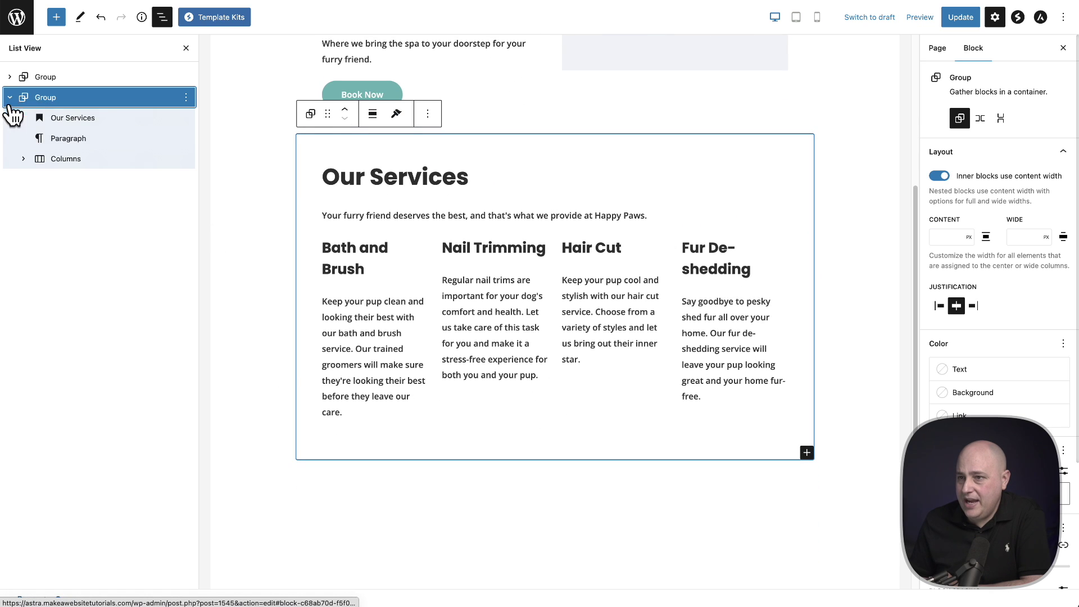
click(58, 118)
click(67, 139)
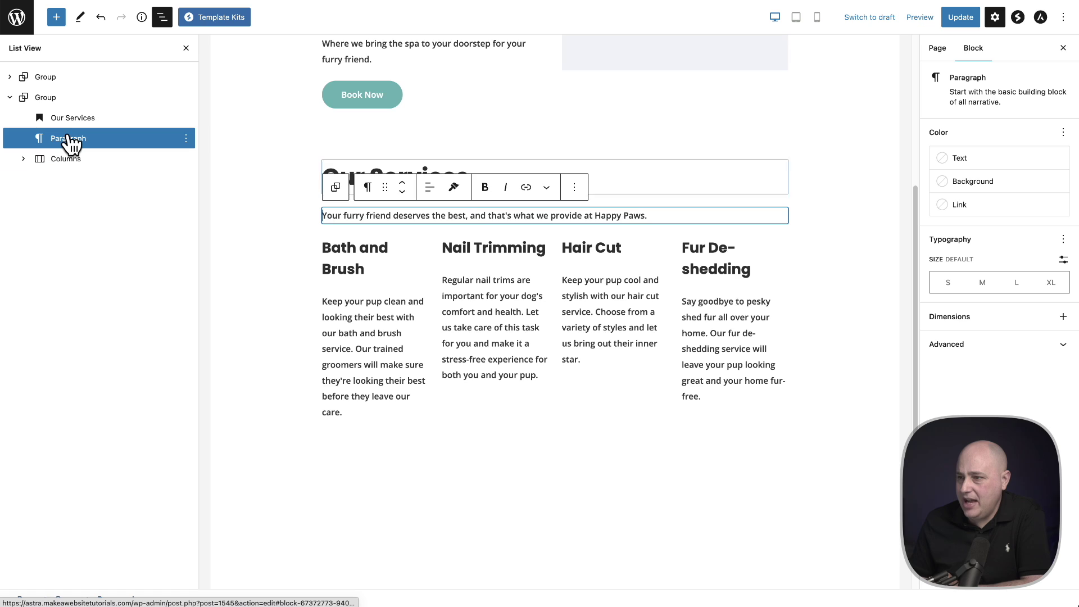
click(23, 159)
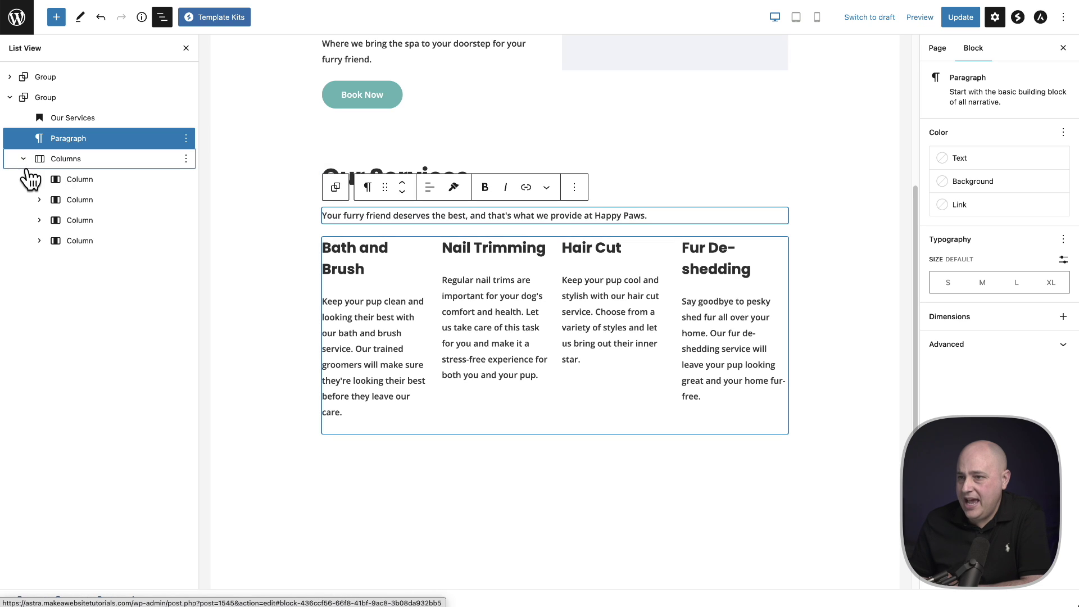
click(40, 179)
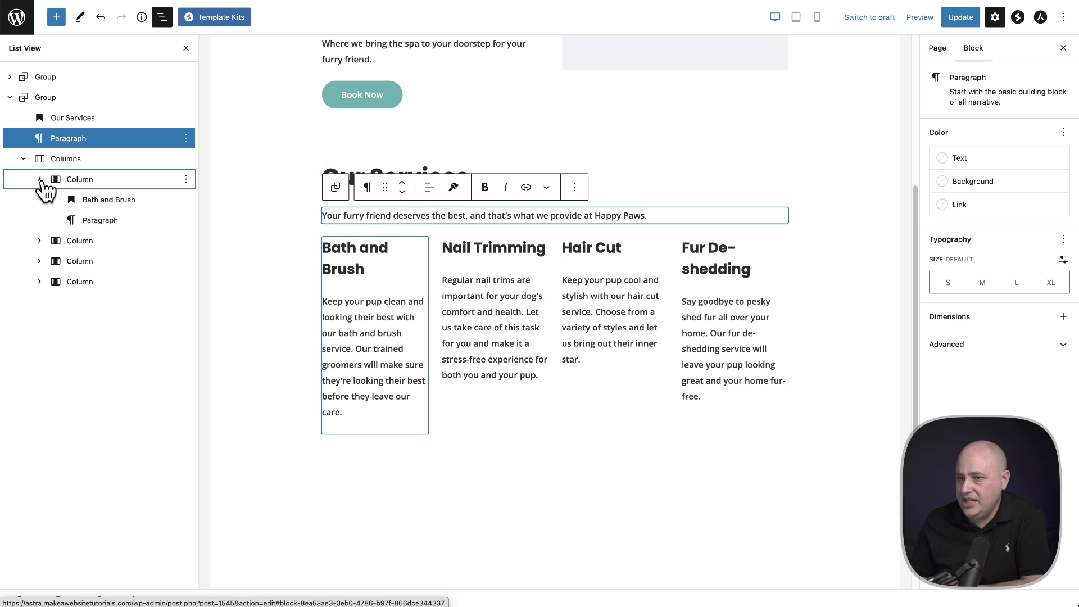
click(101, 203)
click(102, 221)
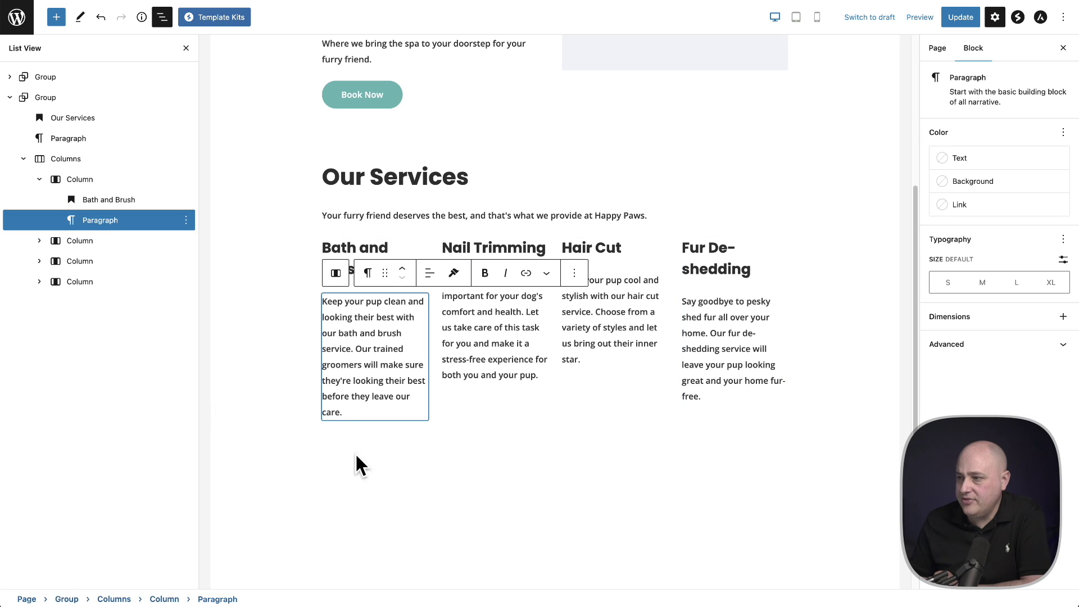
click(564, 497)
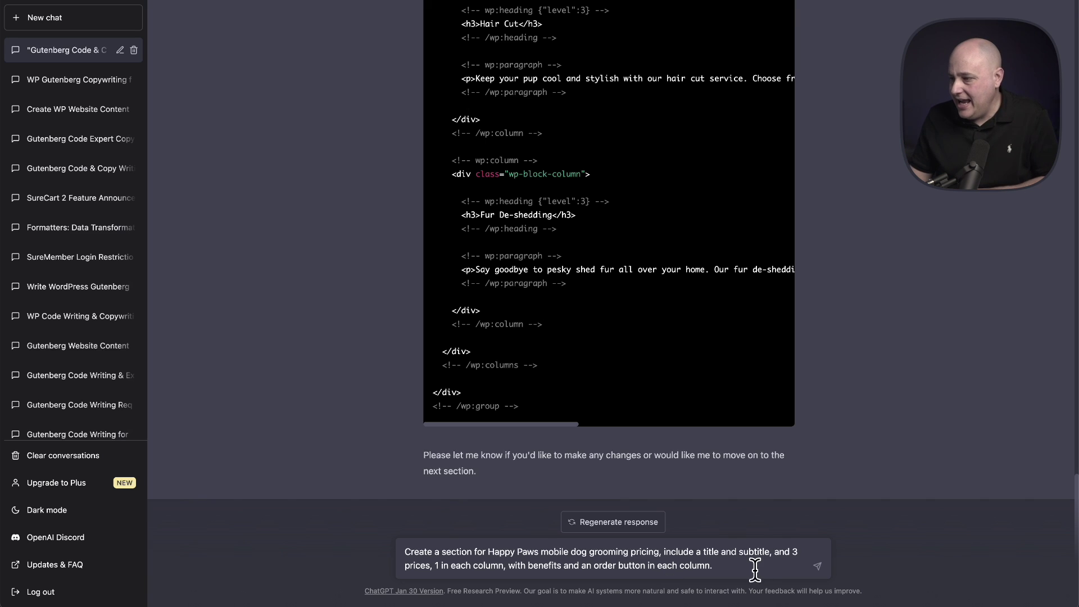
Step: Send the Happy Paws pricing section request with three priced columns and order buttons
key(Return)
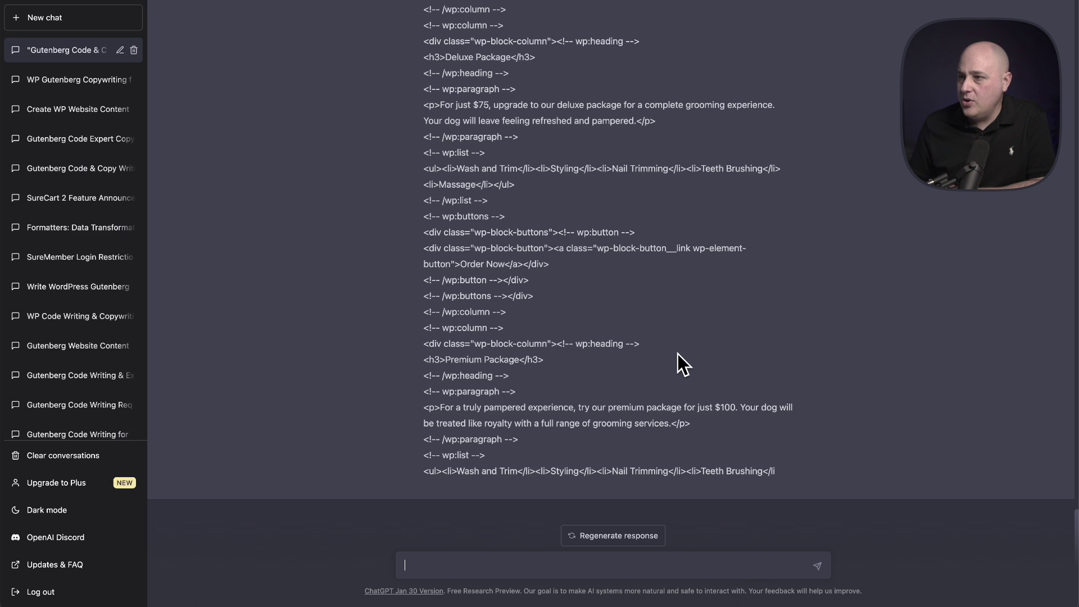
Step: Scroll through the finished pricing reply and select the generated pricing markup
scroll(670, 366, up, 6)
scroll(667, 359, down, 6)
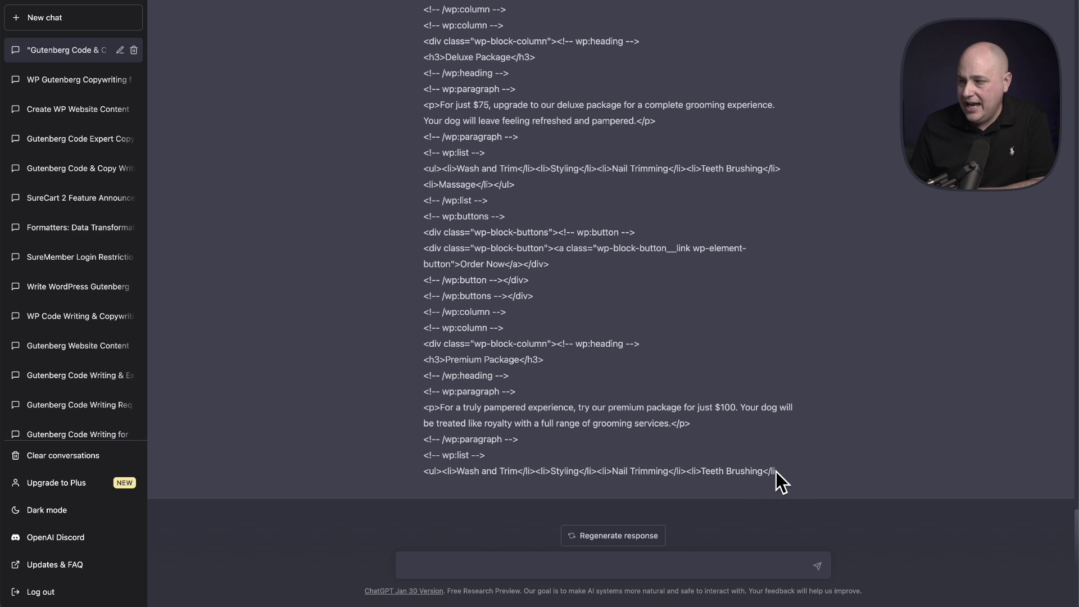
drag(778, 474, 424, 463)
scroll(432, 326, up, 14)
scroll(429, 332, down, 2)
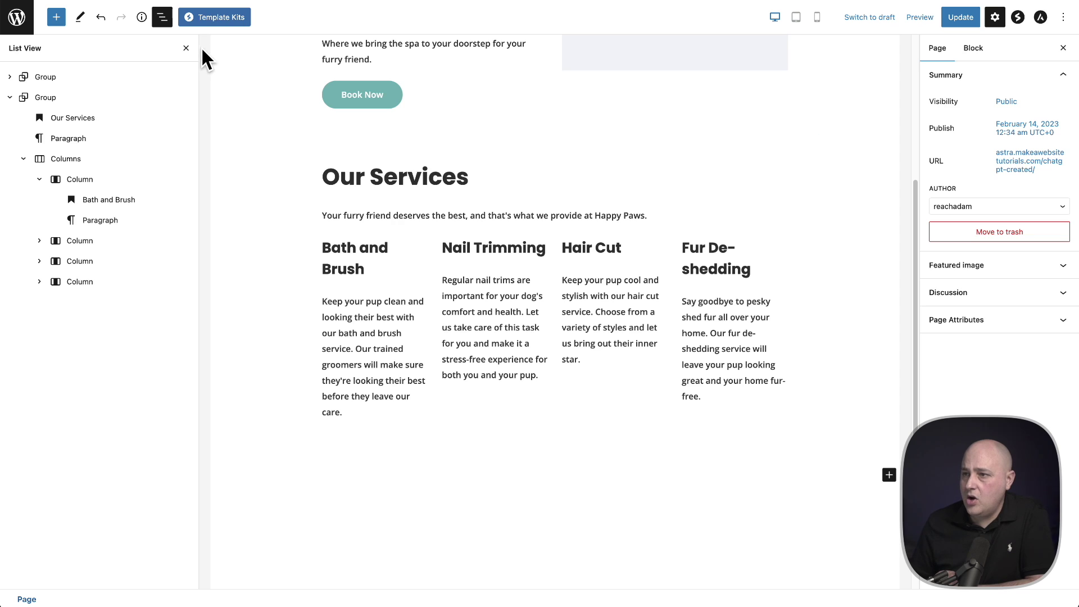
Step: Close List View and switch the page to the Code editor
click(186, 48)
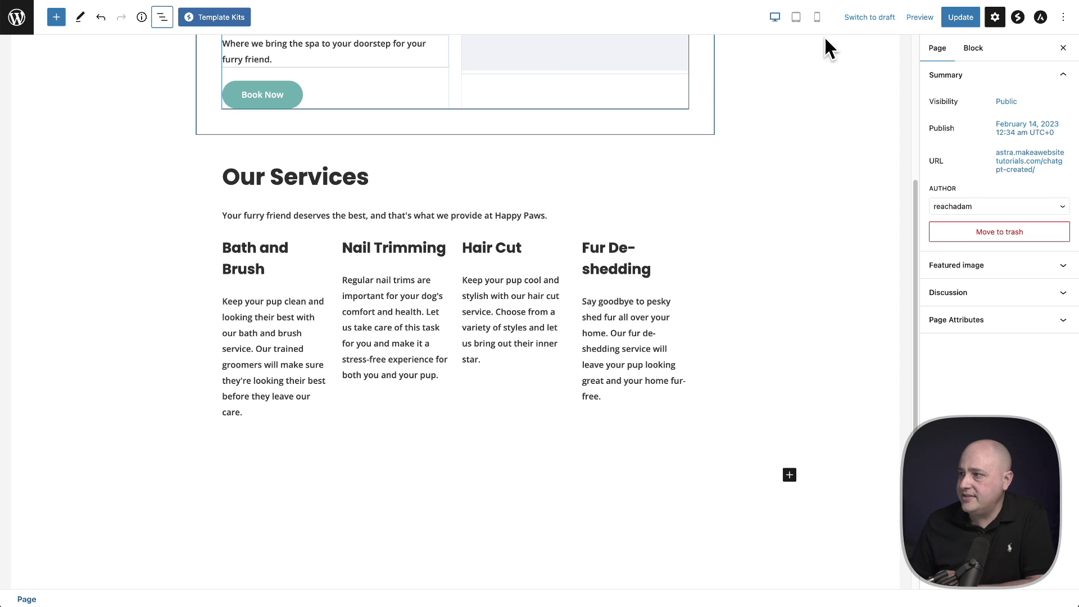
click(1062, 18)
click(971, 202)
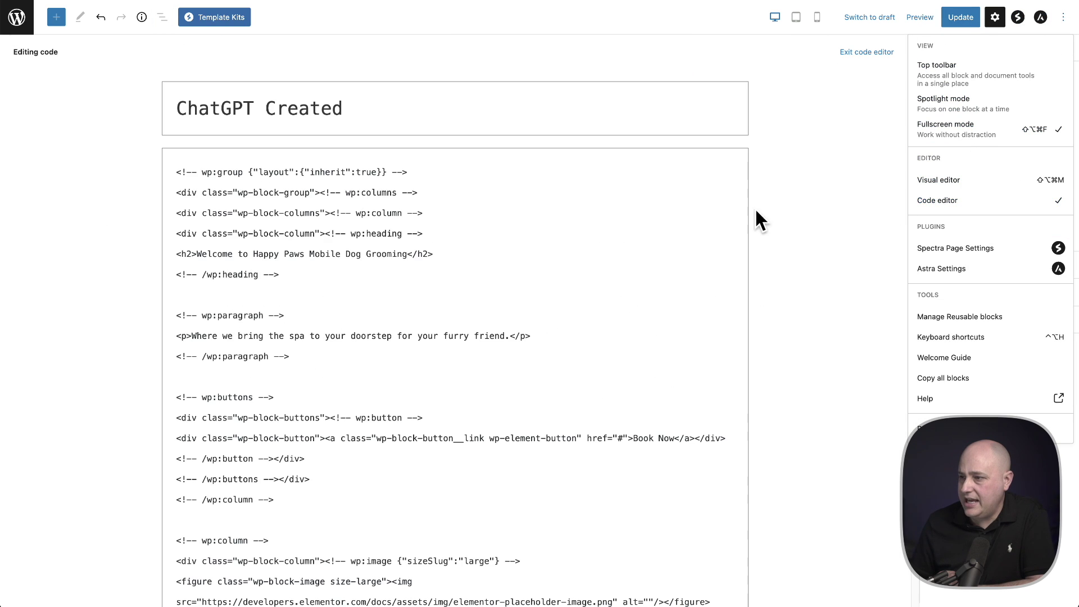
Step: Paste the pricing markup after the closing /wp:group of the services section
scroll(410, 265, down, 10)
scroll(409, 262, down, 15)
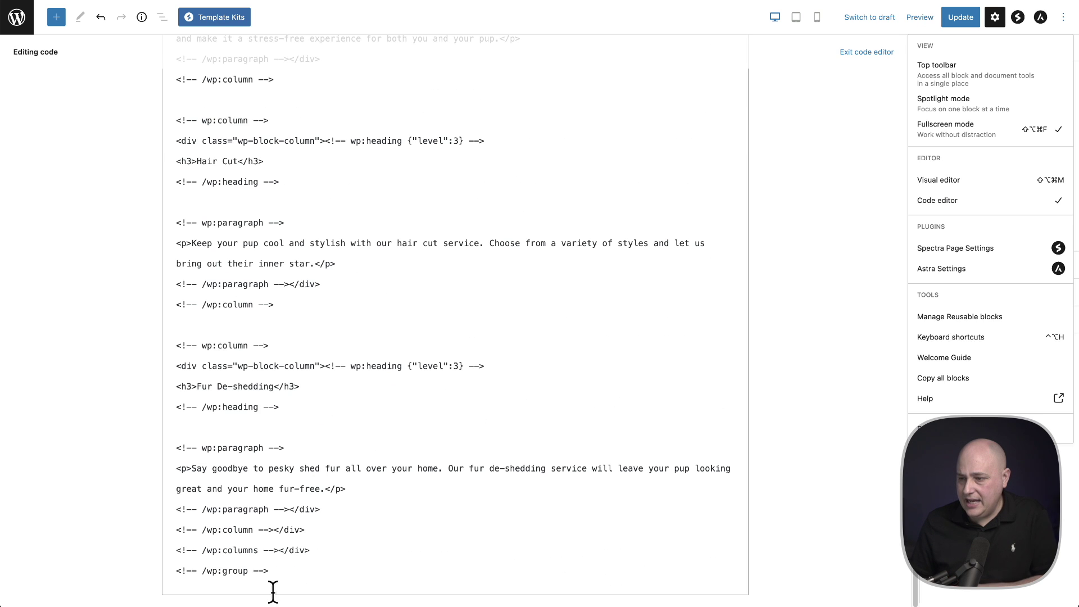
click(282, 569)
key(Return)
key(Return)
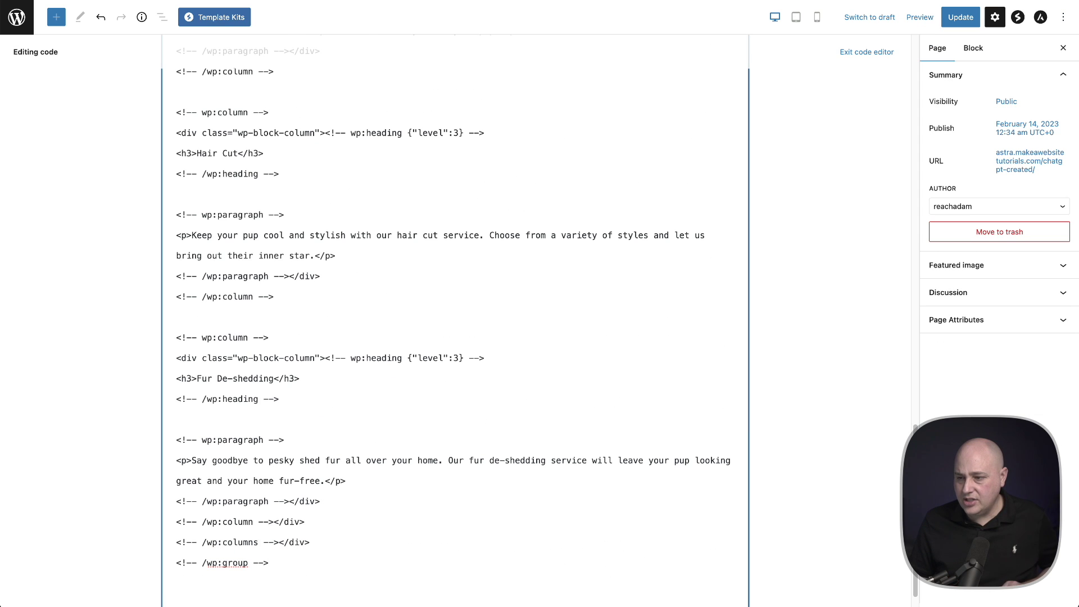
key(ctrl+v)
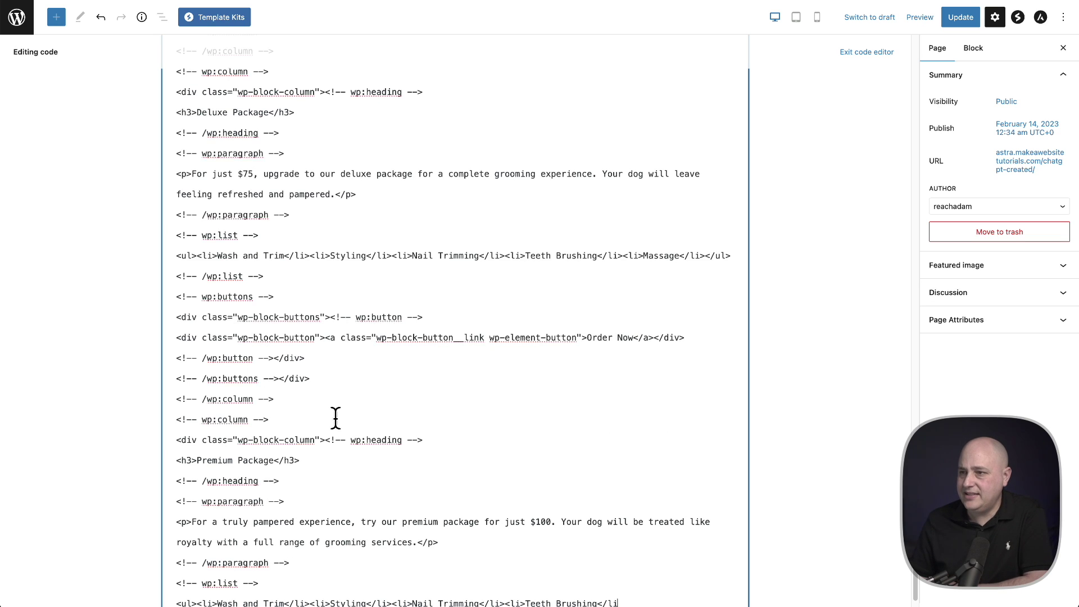
Step: Replace the truncated Premium Package list with complete list and button markup
scroll(281, 540, down, 1)
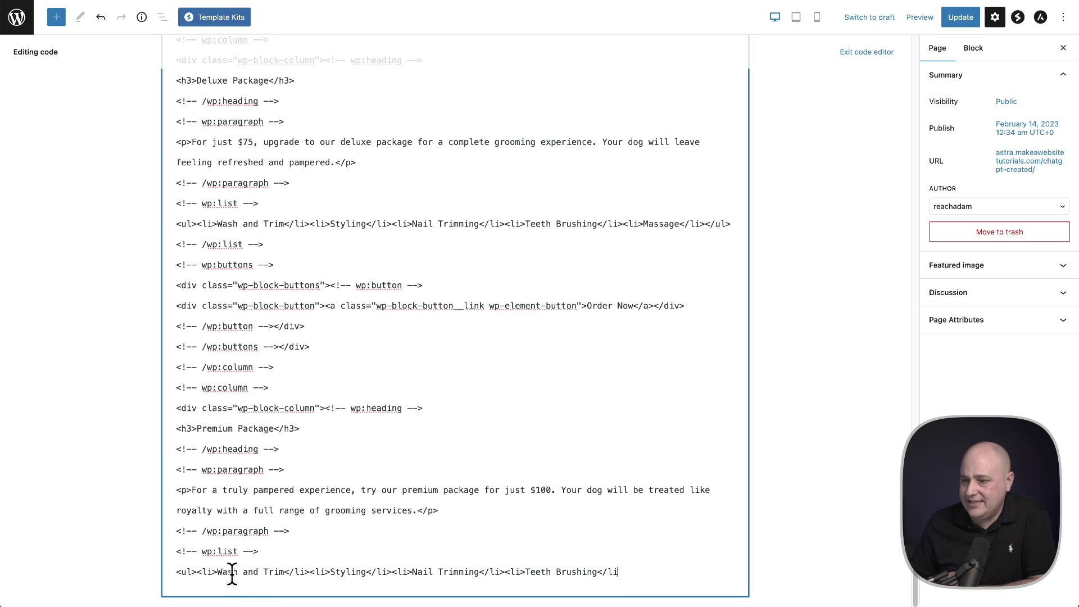
drag(218, 571, 597, 570)
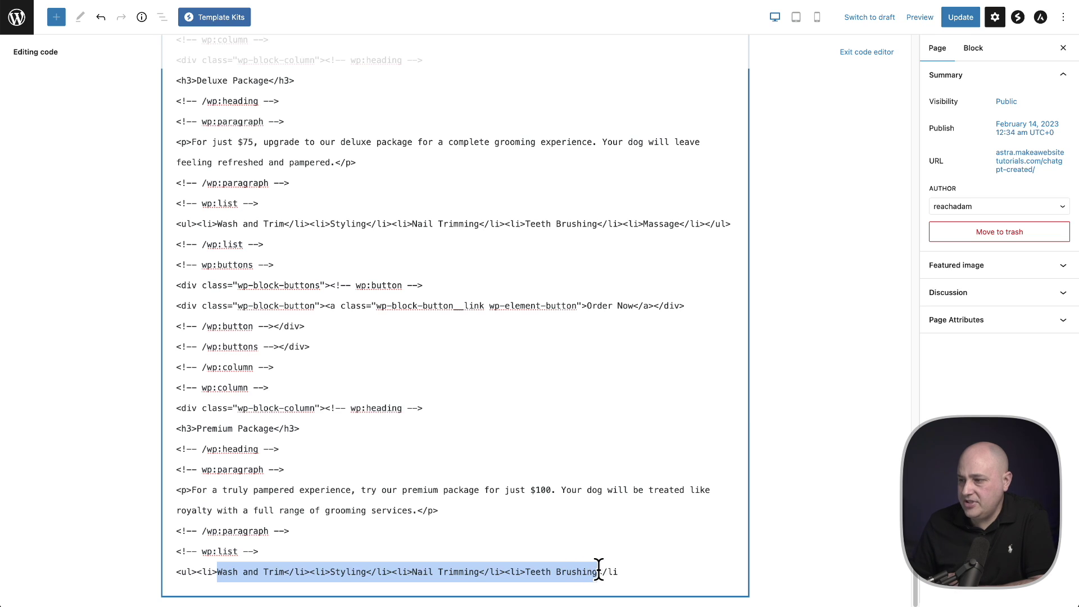
key(ctrl+v)
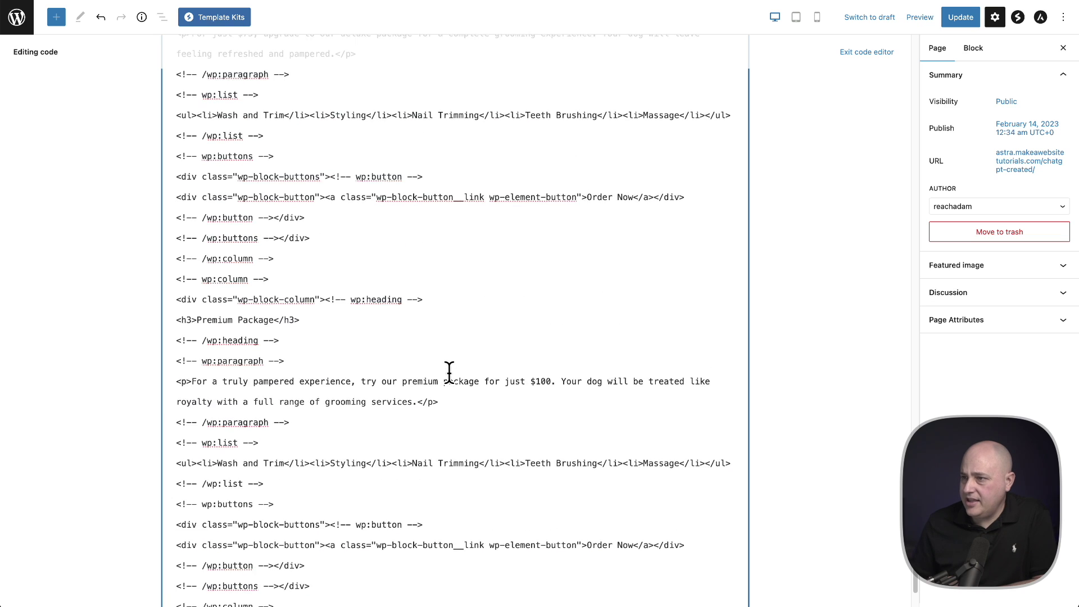
scroll(507, 358, up, 15)
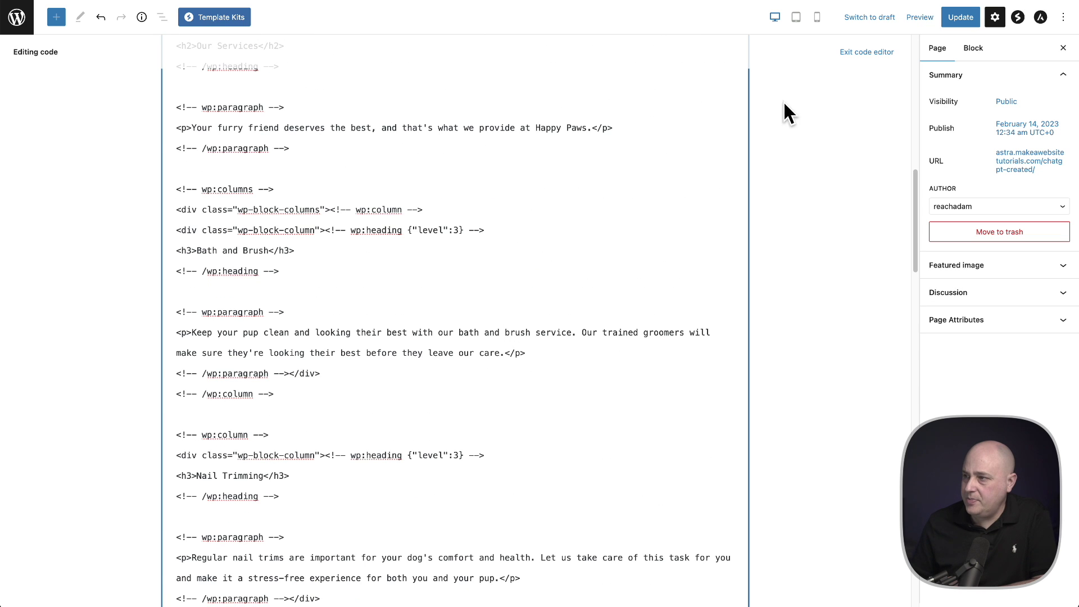
Step: Exit the code editor and recover the invalid Columns block and its three package columns
click(867, 56)
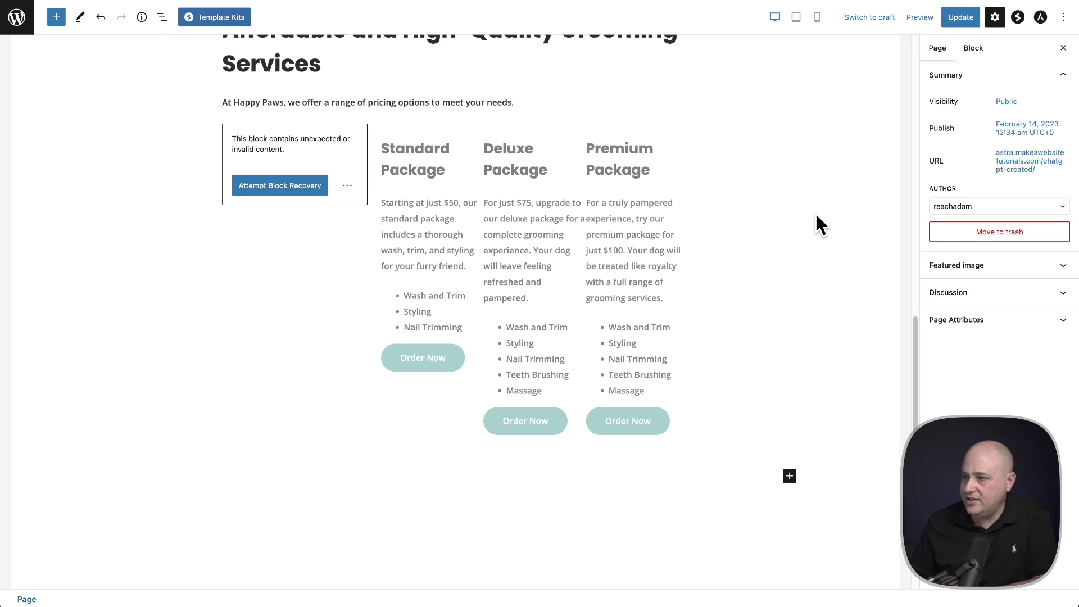
click(262, 193)
click(288, 183)
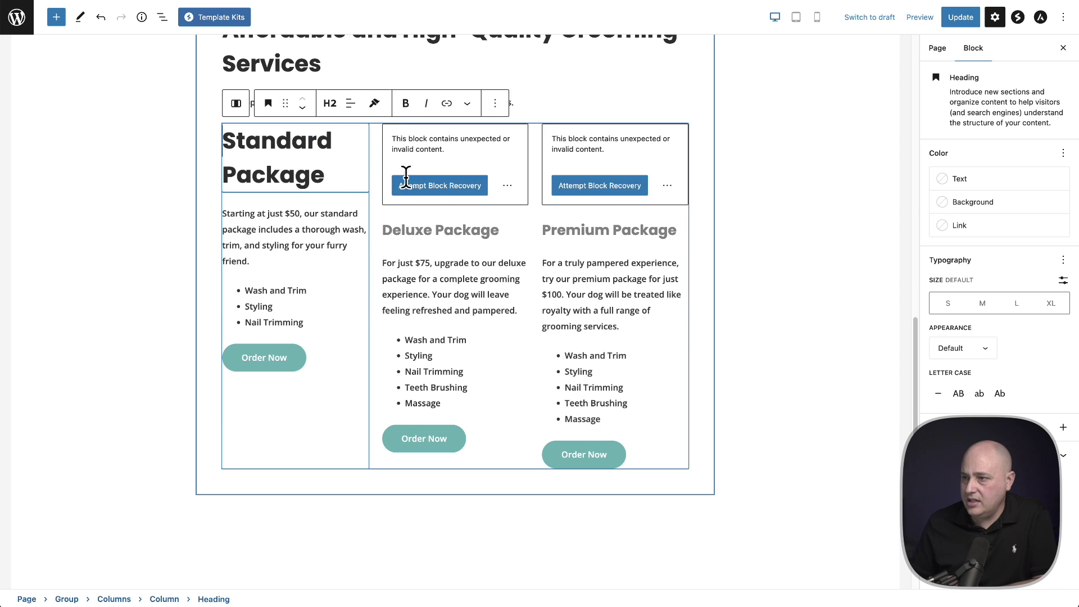
click(406, 180)
click(610, 183)
scroll(815, 242, up, 3)
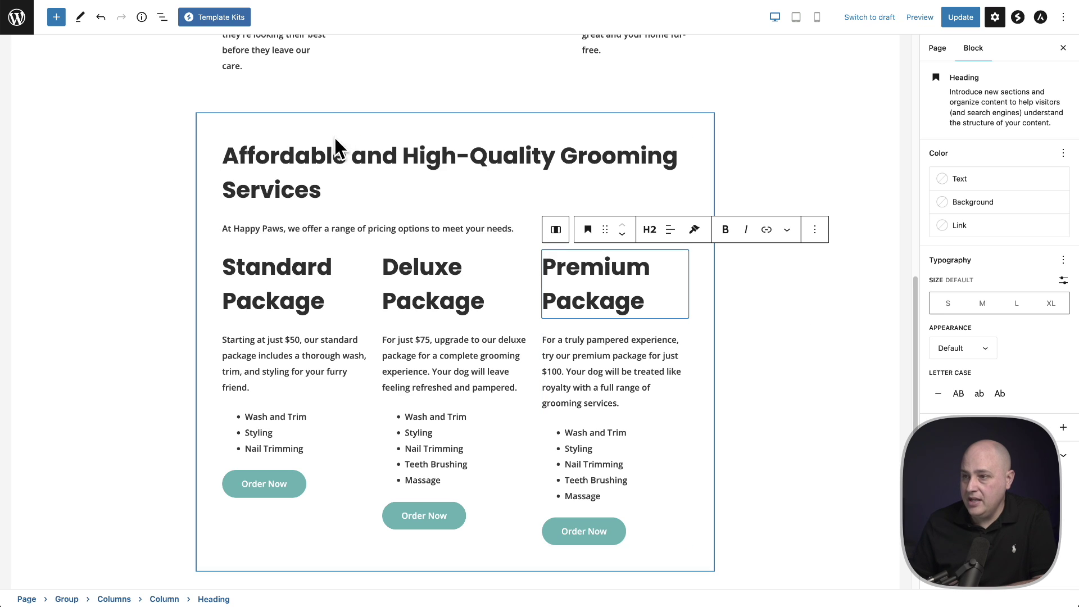
Step: Review the recovered pricing heading, intro paragraph, and Standard and Deluxe package descriptions
click(347, 166)
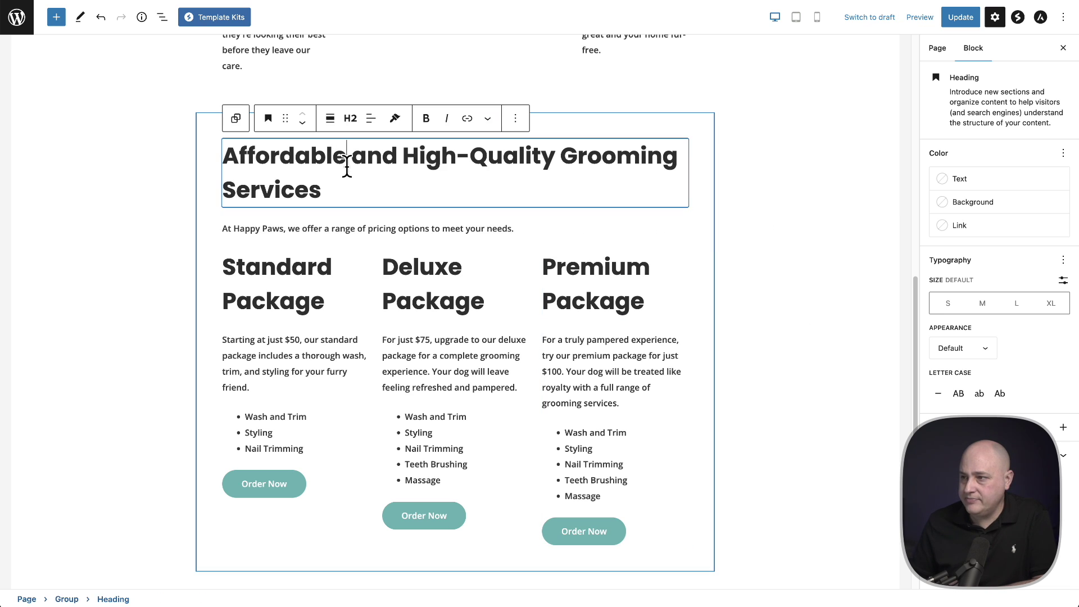
click(332, 226)
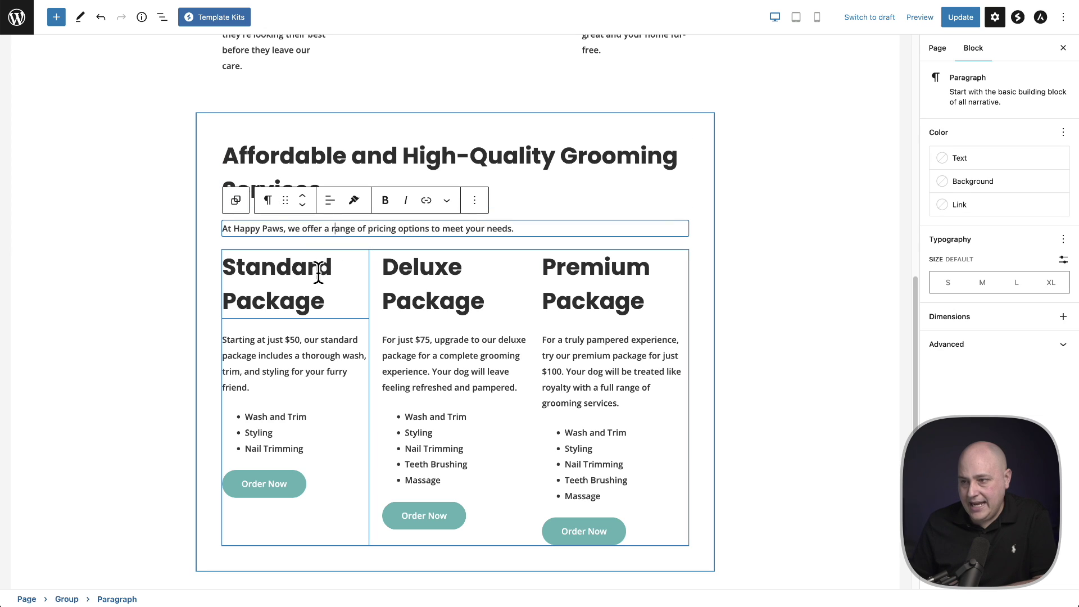
scroll(415, 286, down, 3)
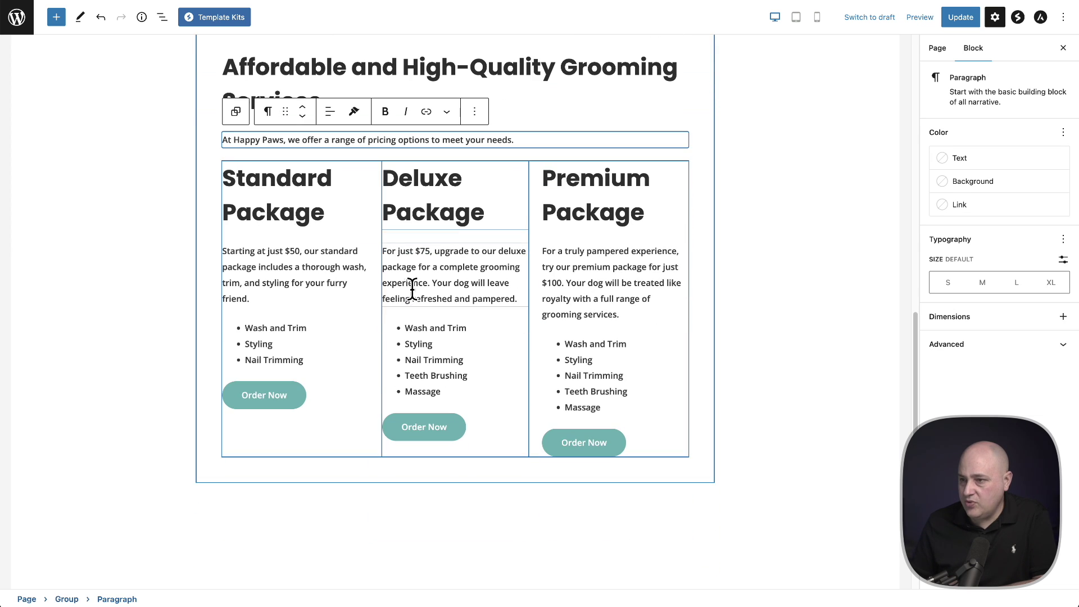
click(296, 276)
click(448, 283)
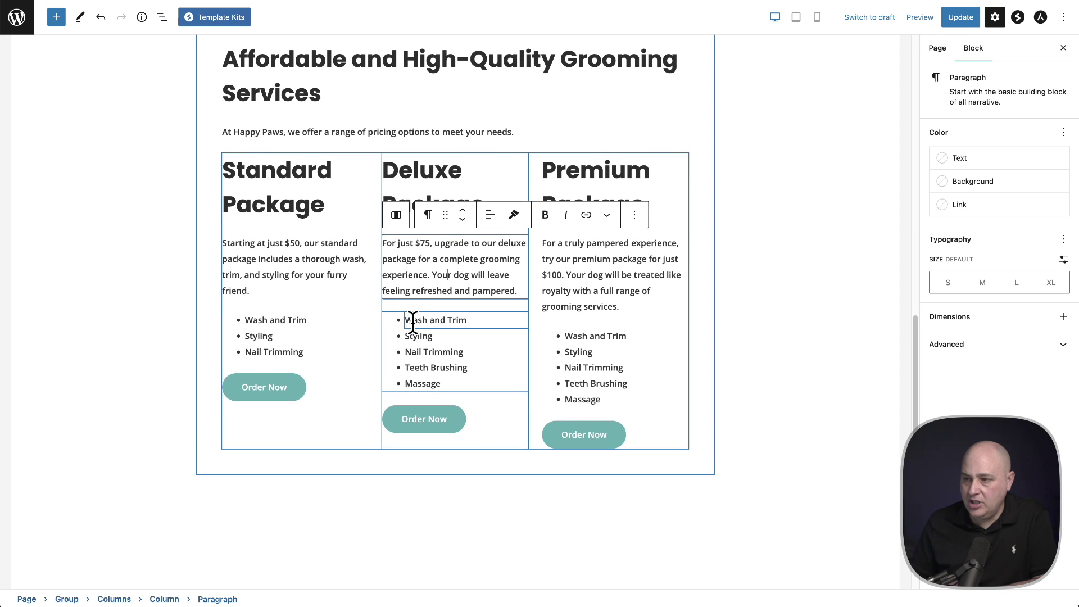
scroll(427, 325, down, 1)
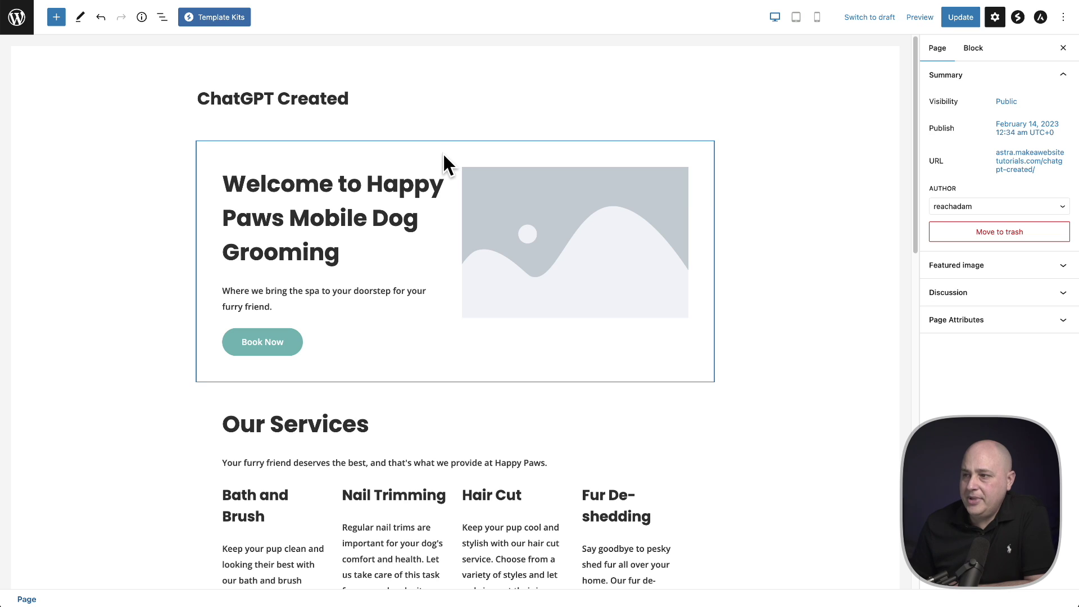
Step: Transform the Happy Paws hero Group block into a Spectra Container
click(443, 154)
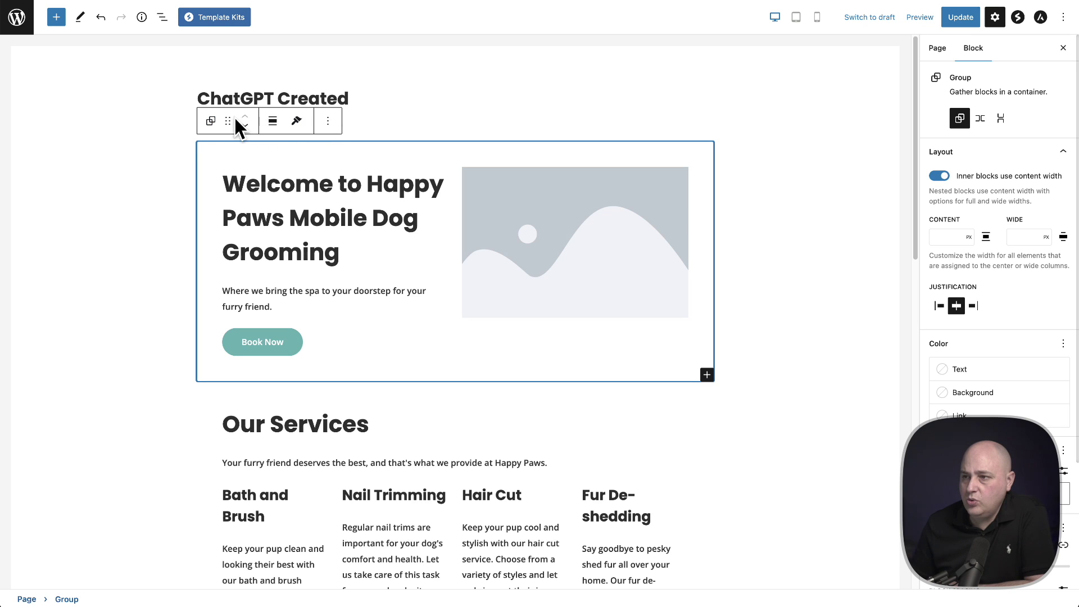
click(212, 122)
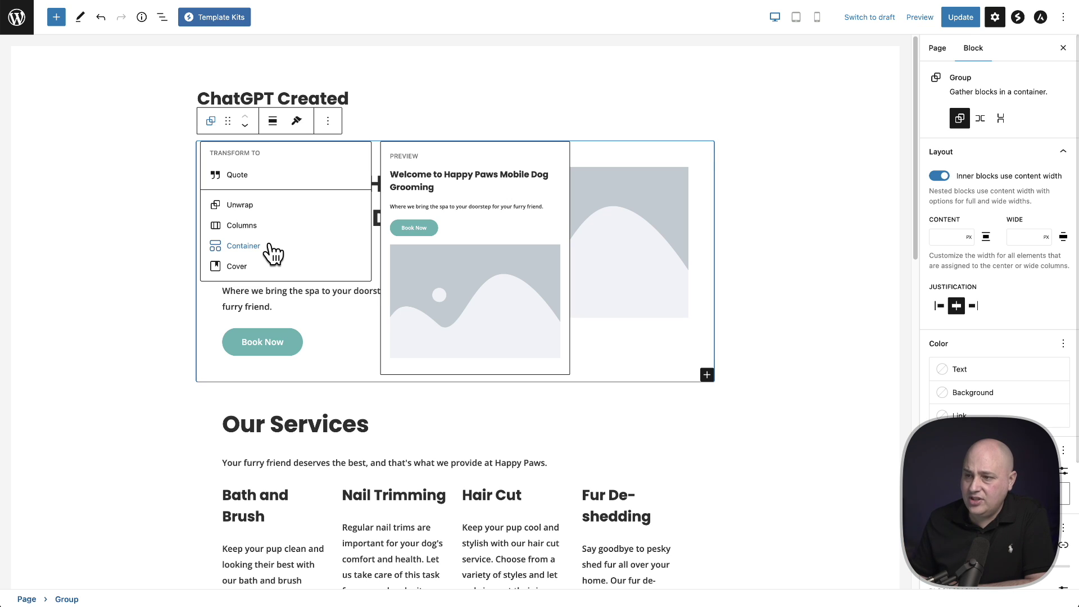
click(244, 246)
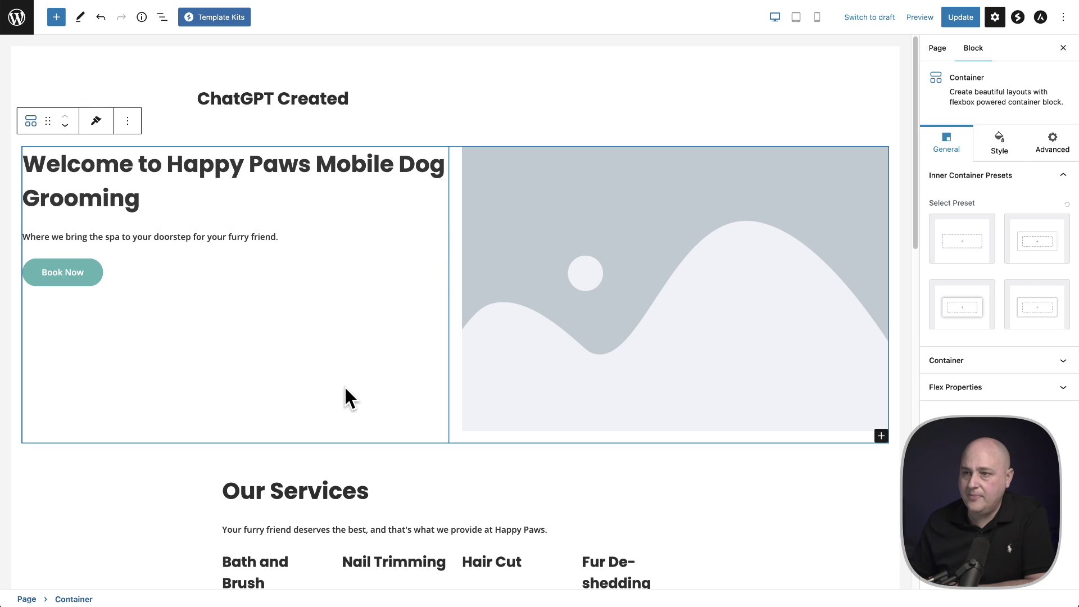
Step: Transform the hero's Columns block into a Container using List View
click(162, 17)
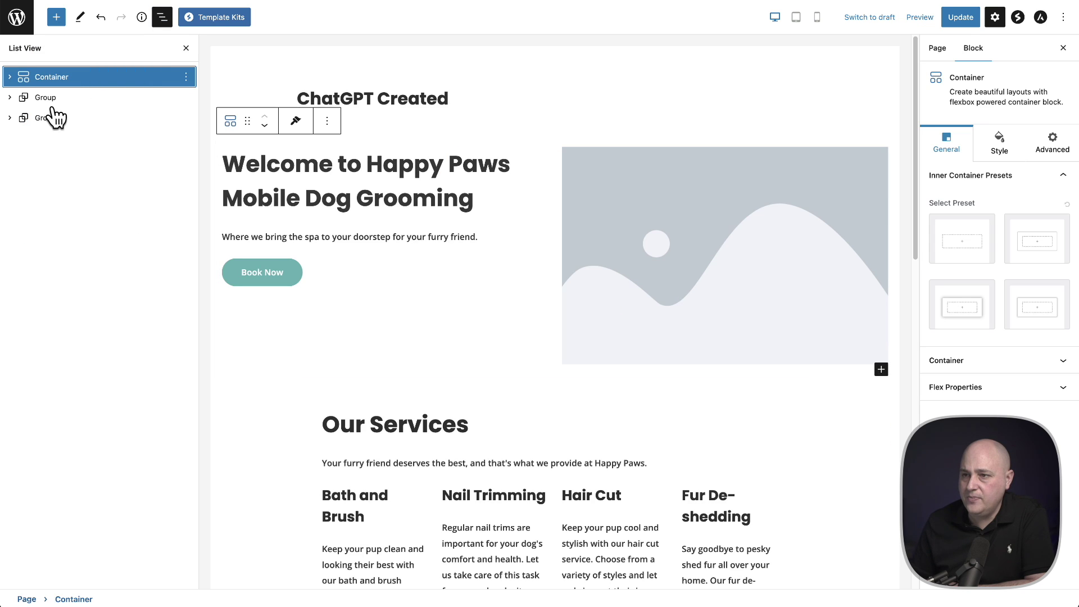
click(10, 77)
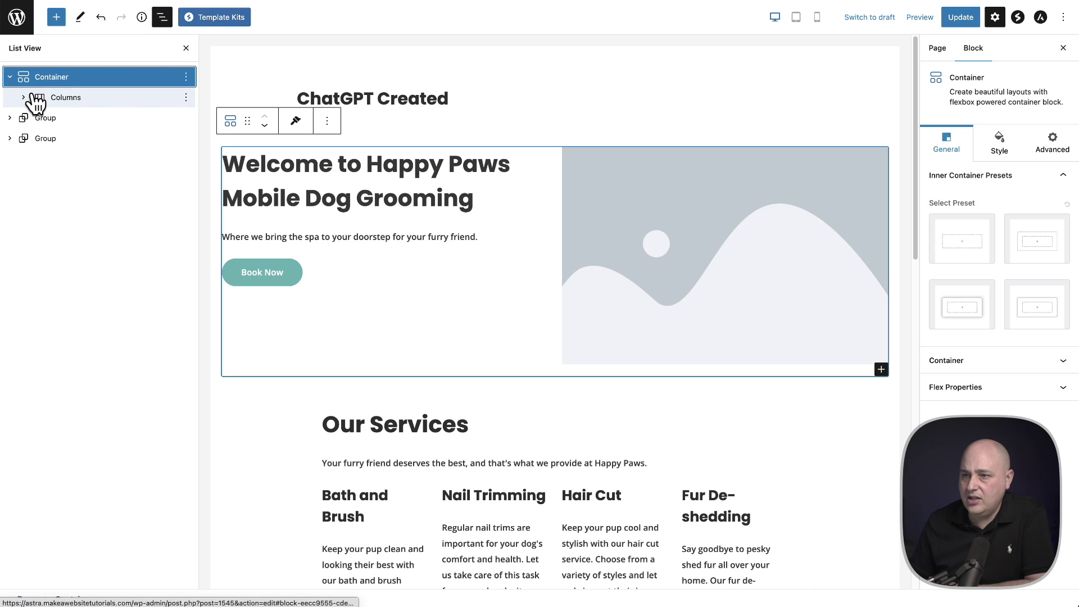
click(23, 98)
click(135, 99)
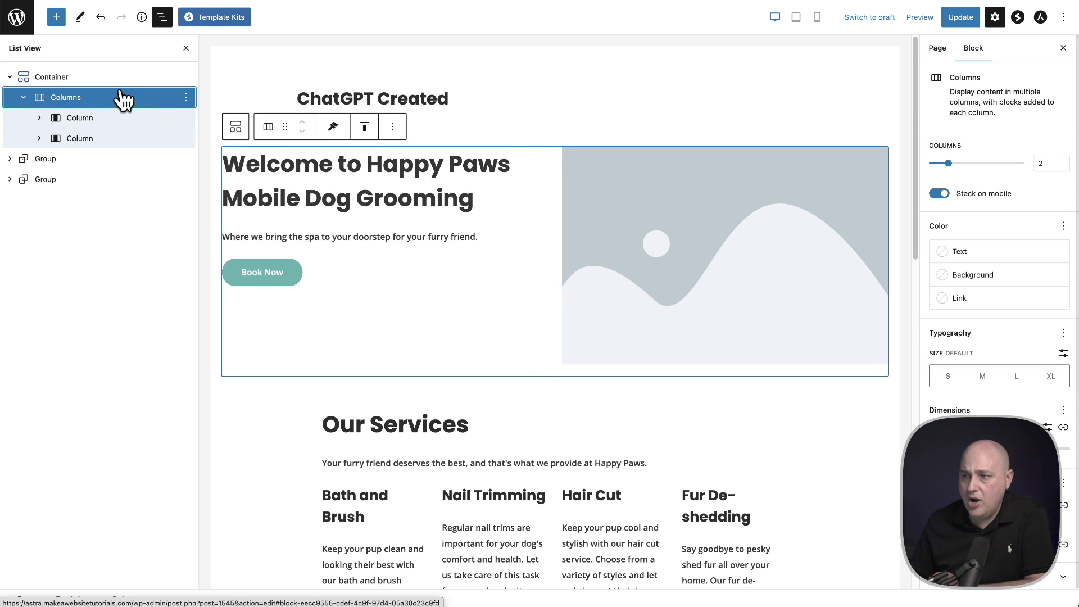
click(236, 127)
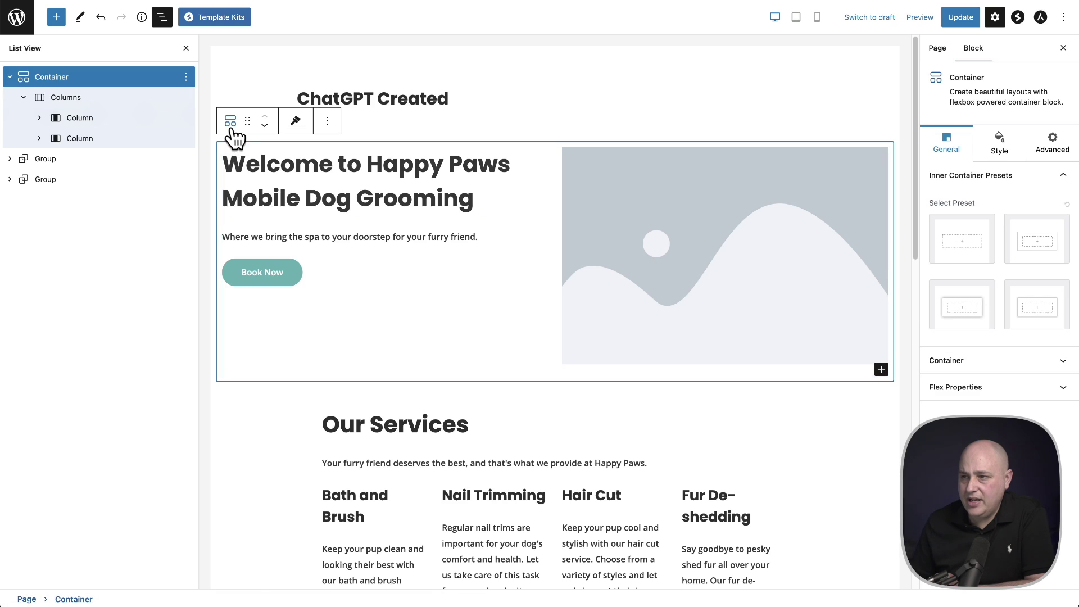
click(73, 98)
click(269, 128)
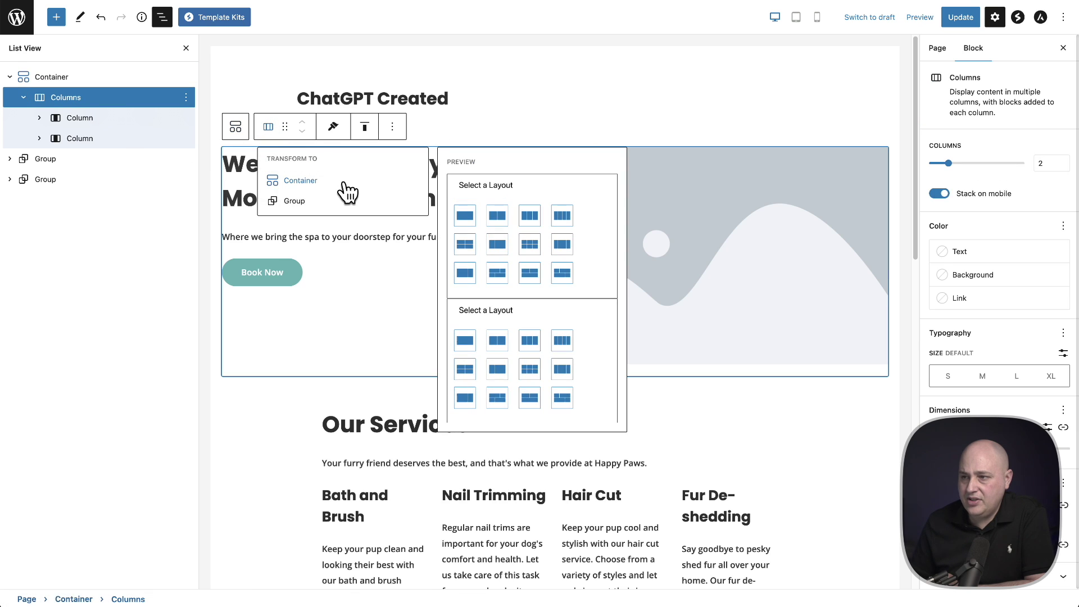
click(300, 180)
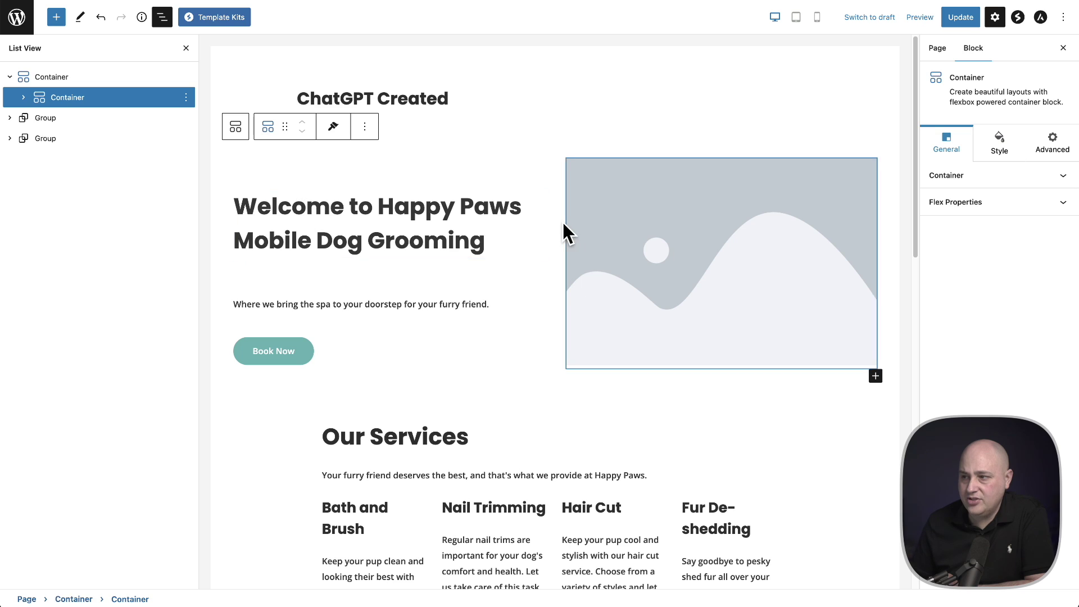
Step: Convert the 'Welcome to Happy Paws' heading into the Spectra Heading block
click(23, 98)
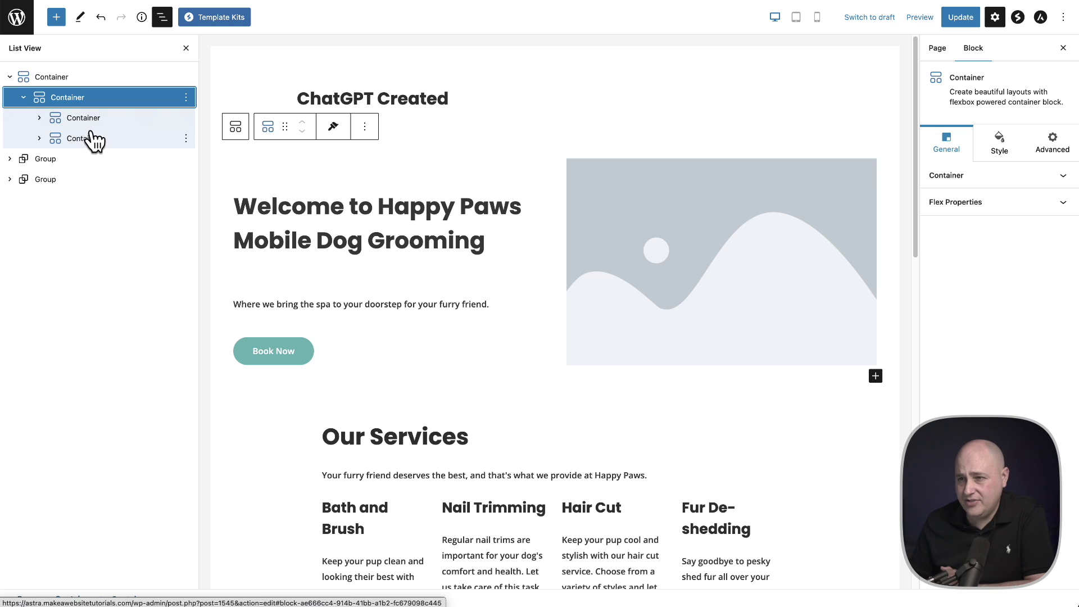
click(40, 118)
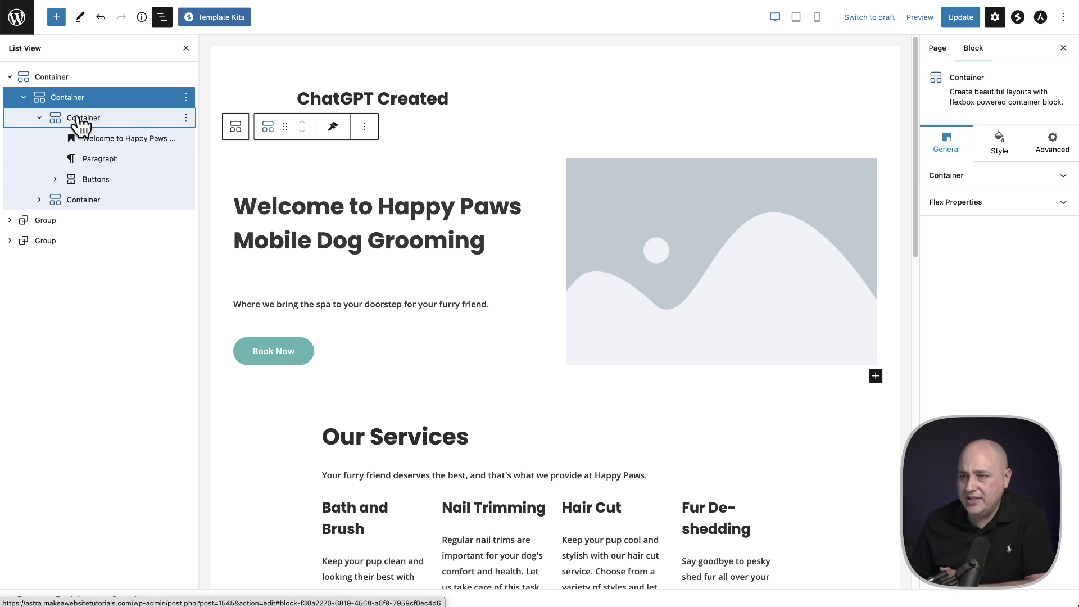
click(78, 119)
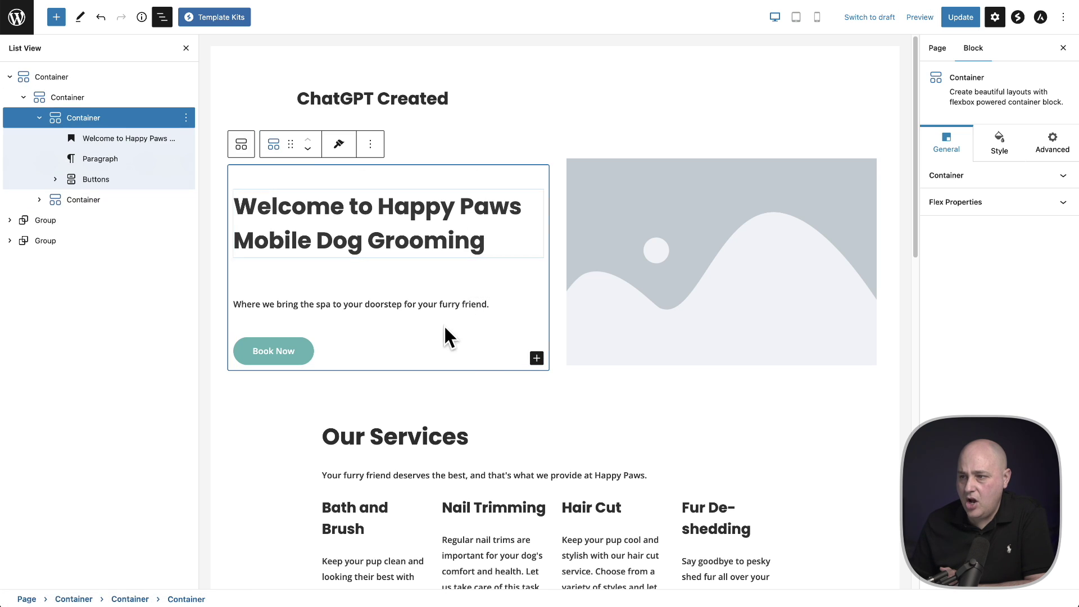
click(112, 141)
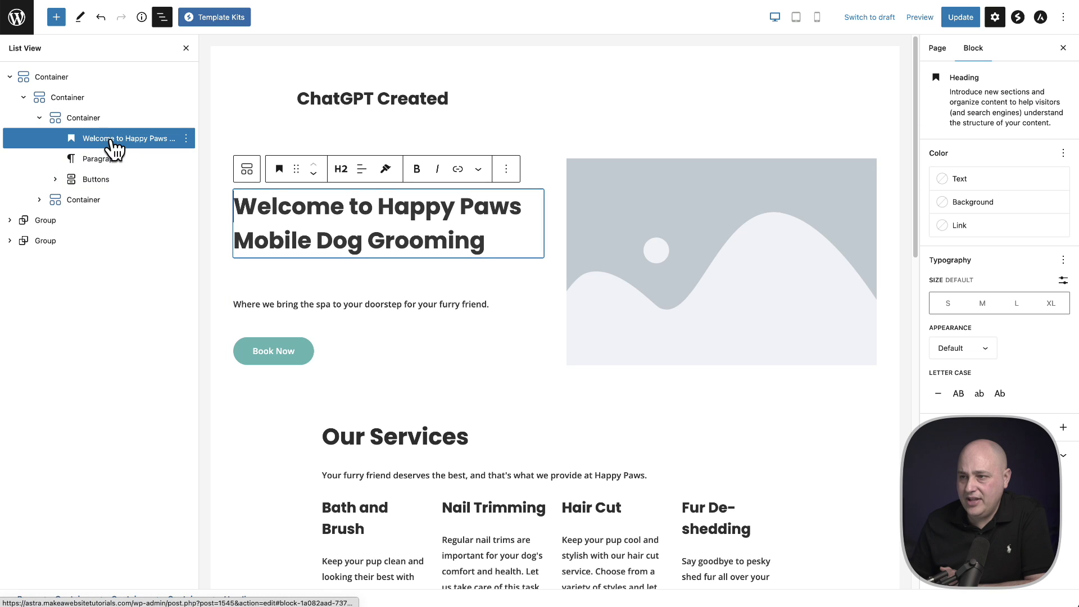
click(279, 168)
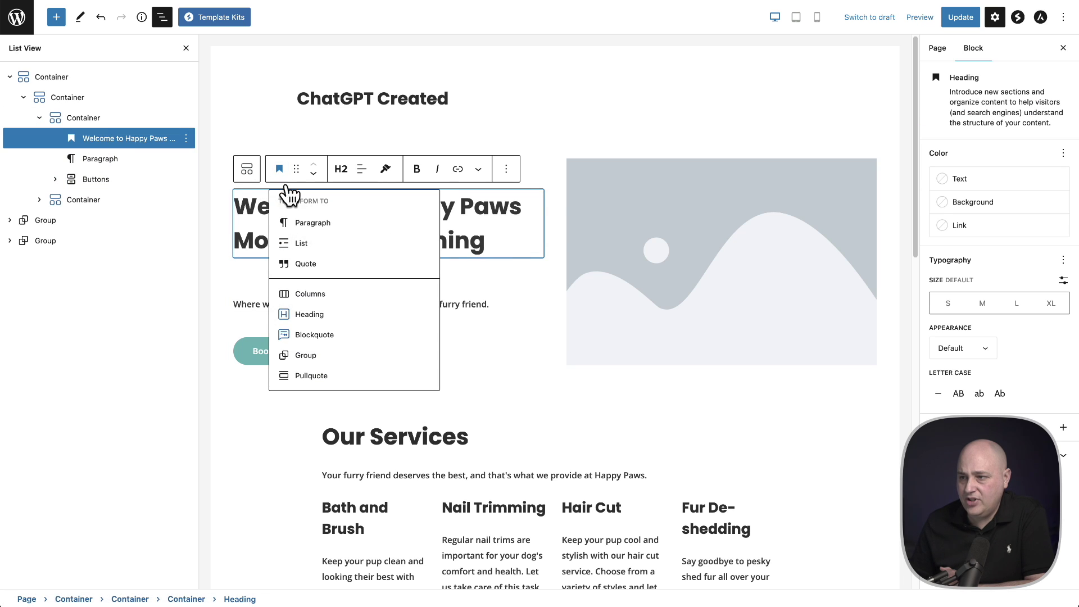
click(333, 313)
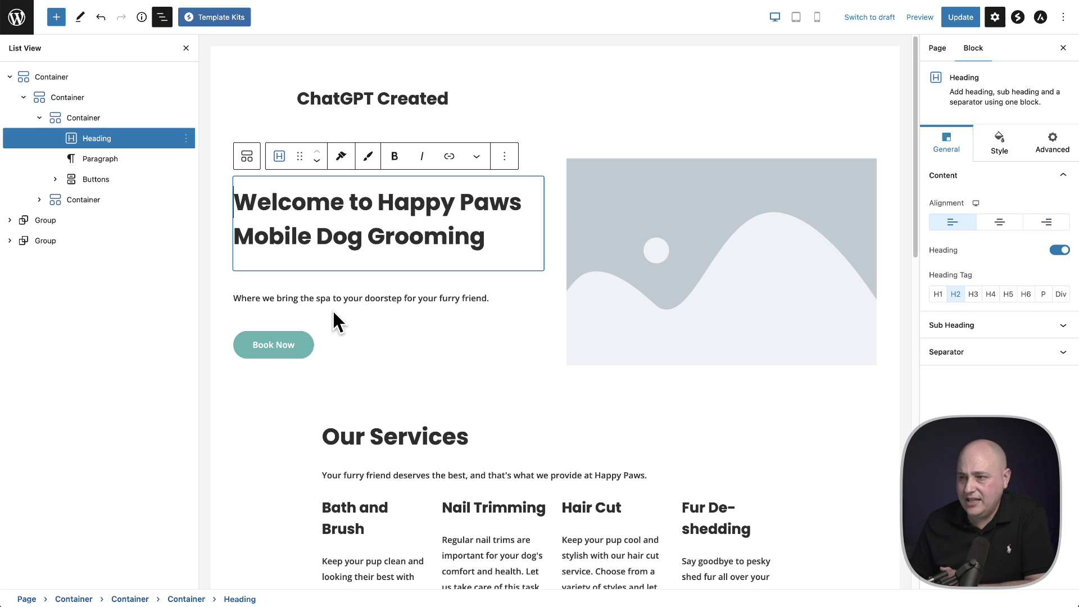
Step: Convert the hero's placeholder image into the Spectra Image block
click(108, 163)
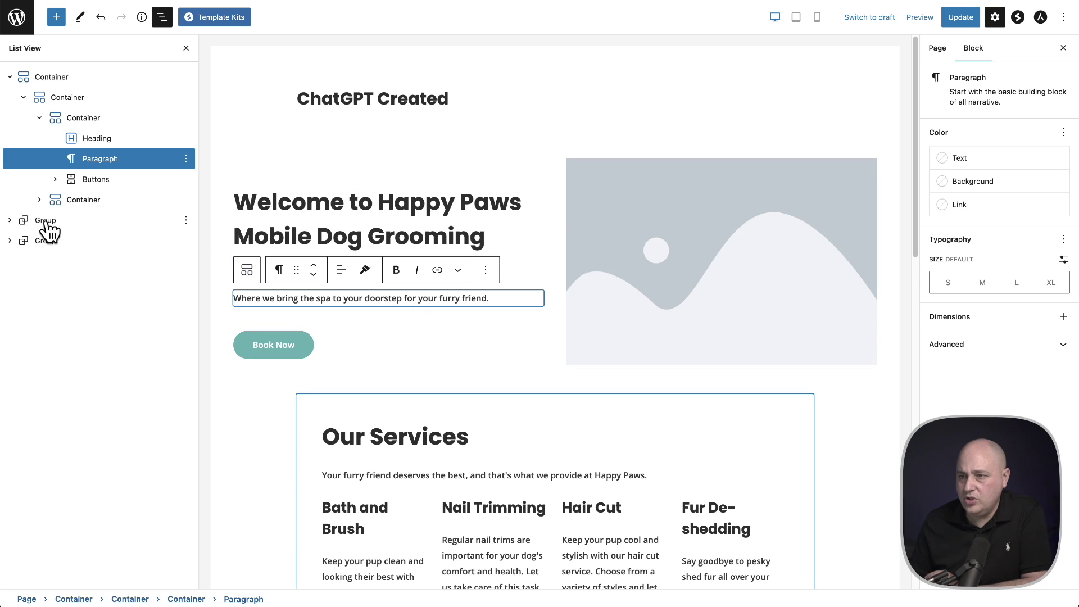
click(39, 201)
click(98, 232)
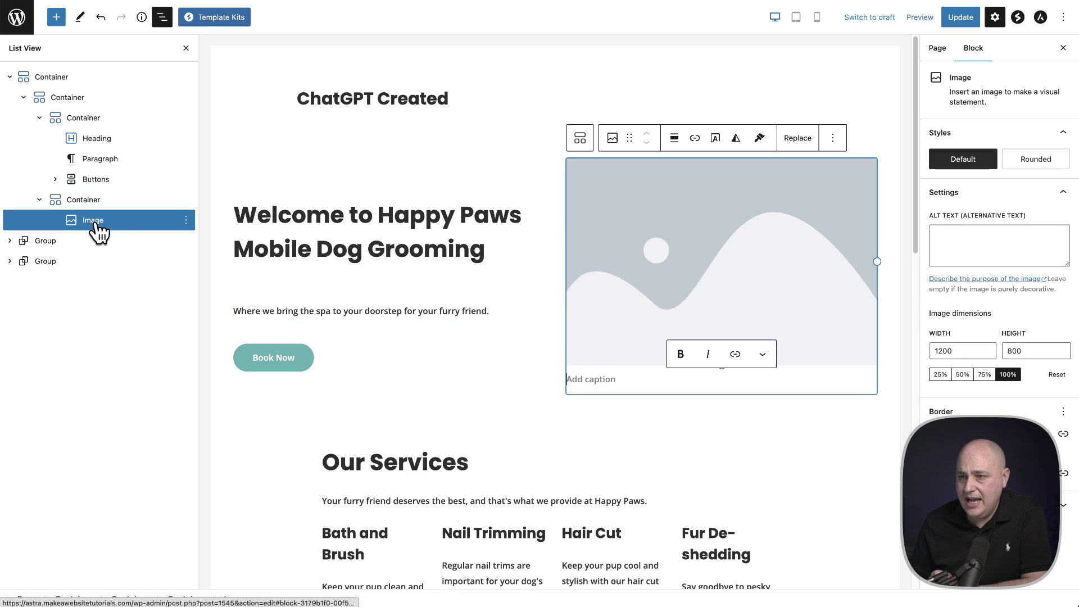
click(613, 141)
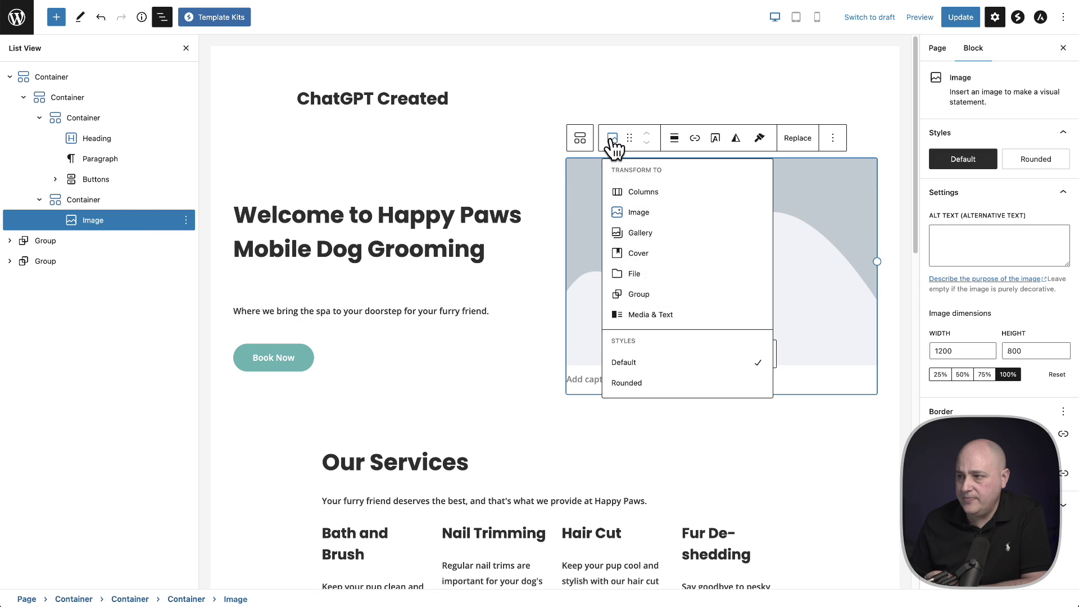
click(640, 212)
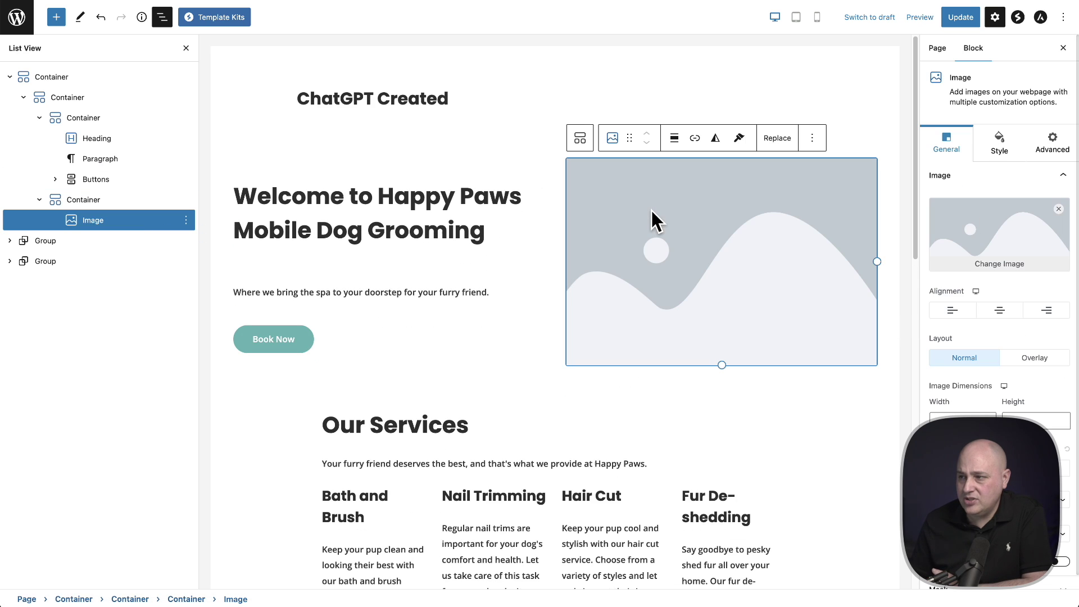